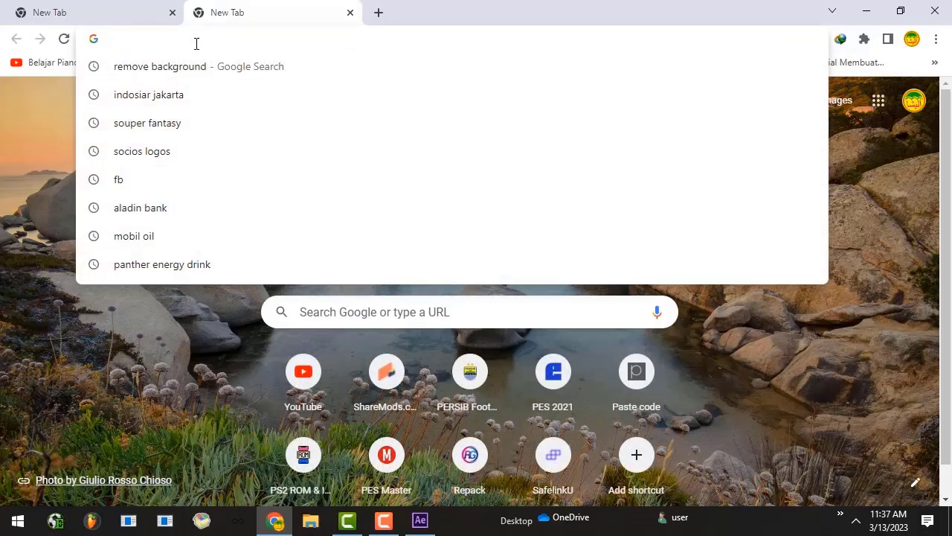
Search Google for 'Logo Indosiar' and switch to the image results
{"action": "type", "text": "L"}
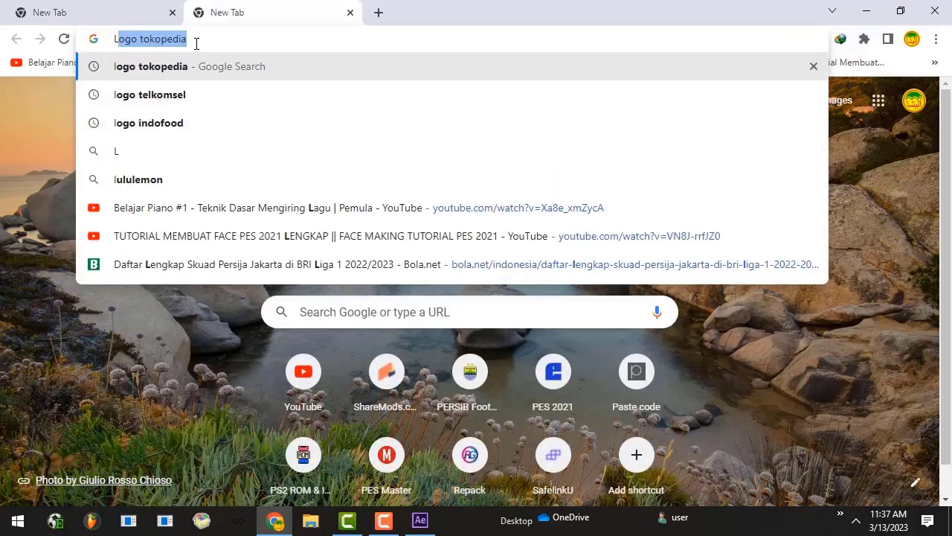
{"action": "type", "text": "ogo Ind"}
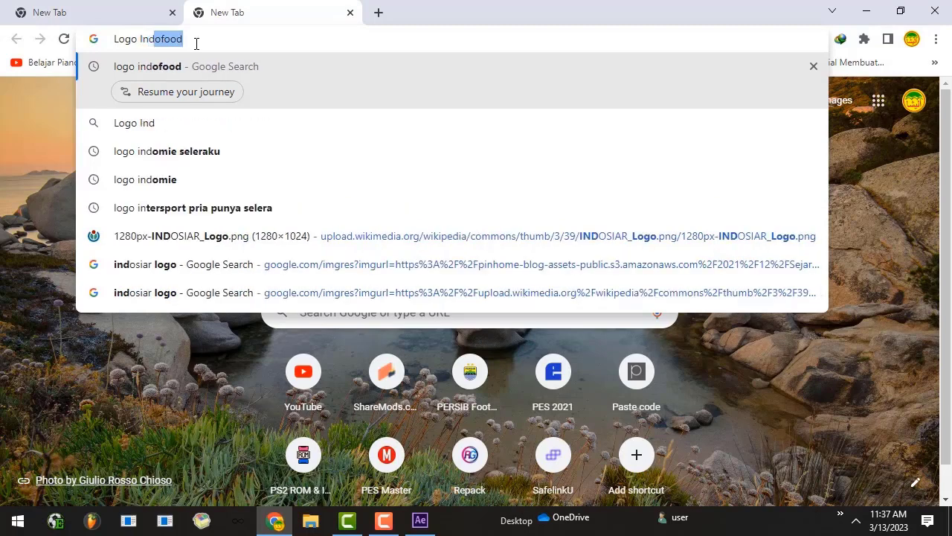
{"action": "type", "text": "osiar"}
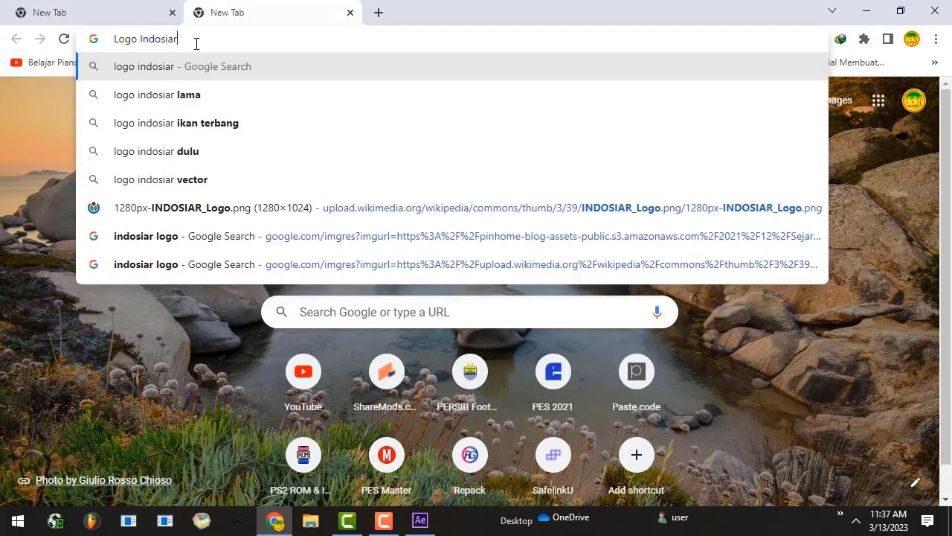
{"action": "key", "text": "Return"}
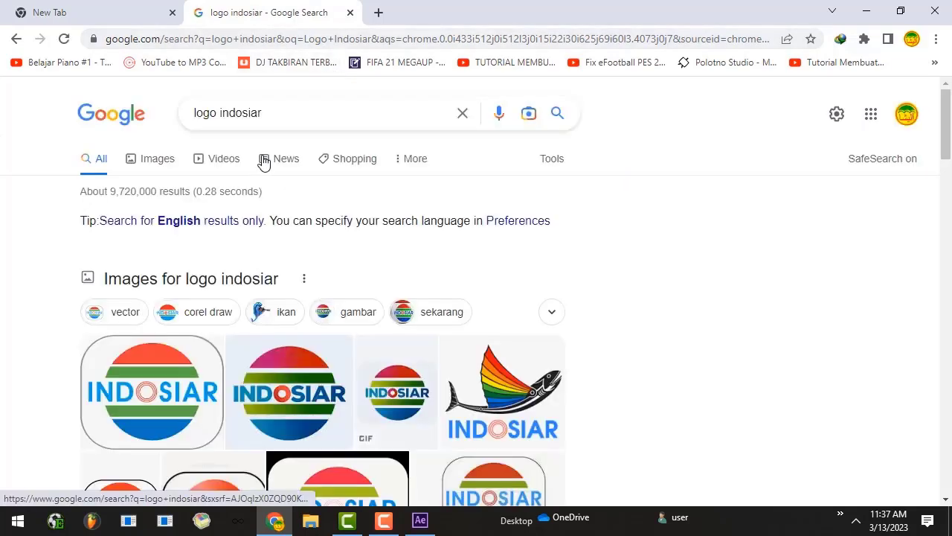
{"action": "left_click", "coordinate": [172, 164]}
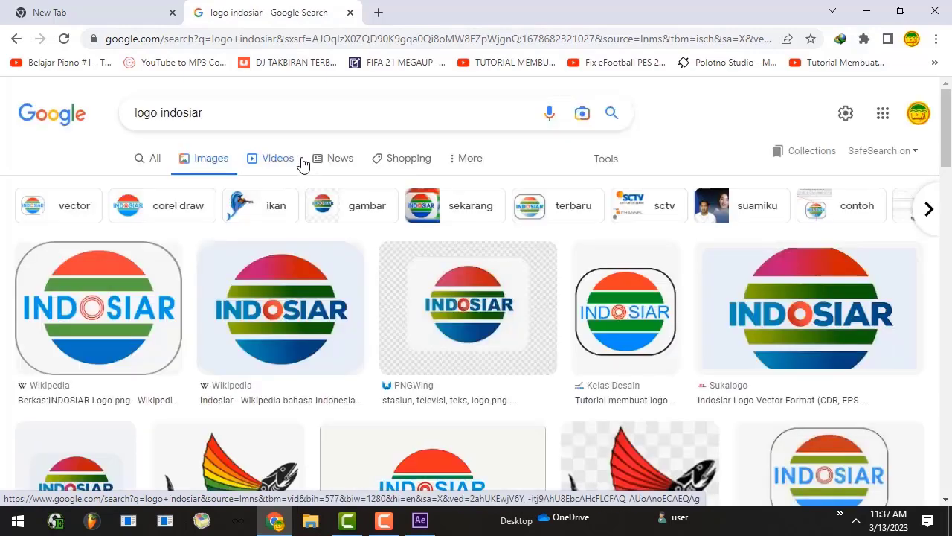
Scroll through the Indosiar logo images, then minimize Chrome to the desktop
{"action": "scroll", "coordinate": [278, 203], "scroll_direction": "down", "scroll_amount": 1}
{"action": "scroll", "coordinate": [696, 370], "scroll_direction": "down", "scroll_amount": 1}
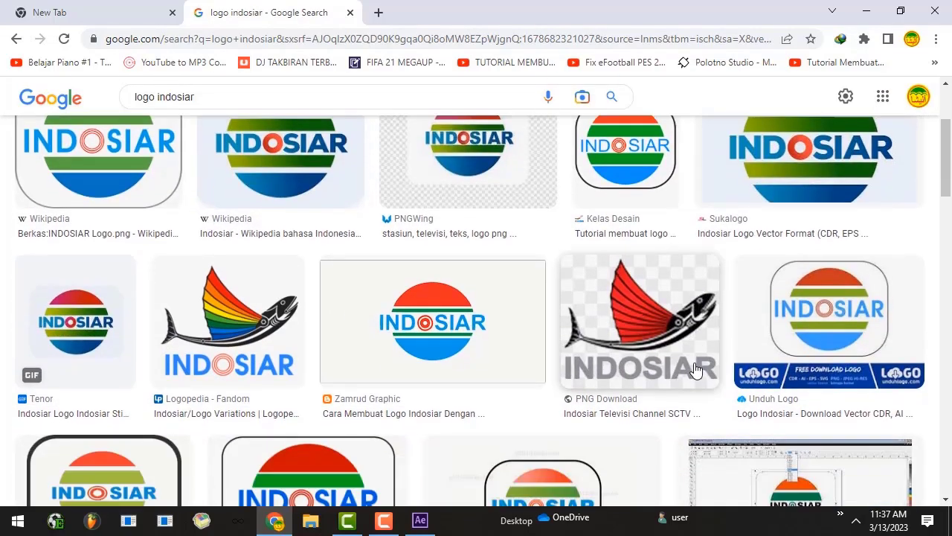
{"action": "scroll", "coordinate": [276, 436], "scroll_direction": "down", "scroll_amount": 2}
{"action": "scroll", "coordinate": [276, 436], "scroll_direction": "down", "scroll_amount": 1}
{"action": "scroll", "coordinate": [503, 334], "scroll_direction": "down", "scroll_amount": 2}
{"action": "scroll", "coordinate": [571, 232], "scroll_direction": "up", "scroll_amount": 2}
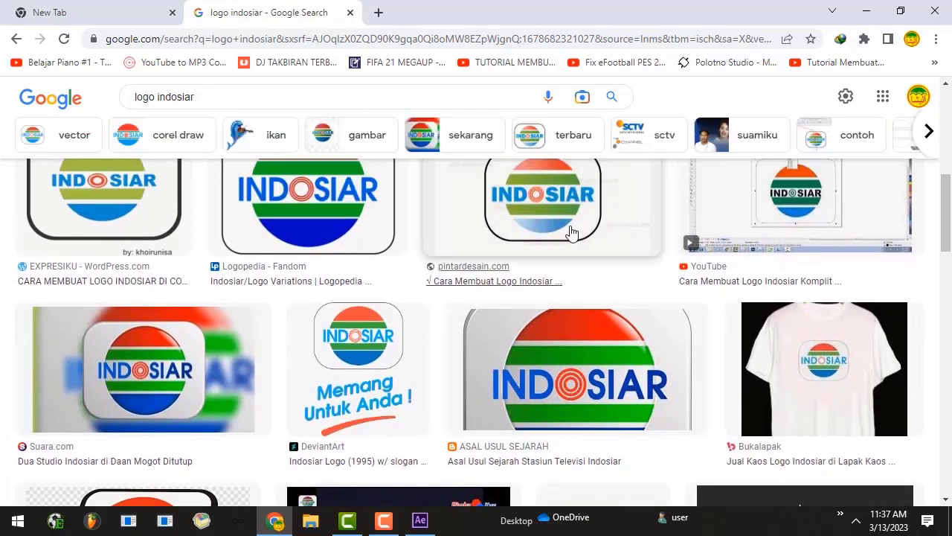
{"action": "scroll", "coordinate": [571, 232], "scroll_direction": "up", "scroll_amount": 1}
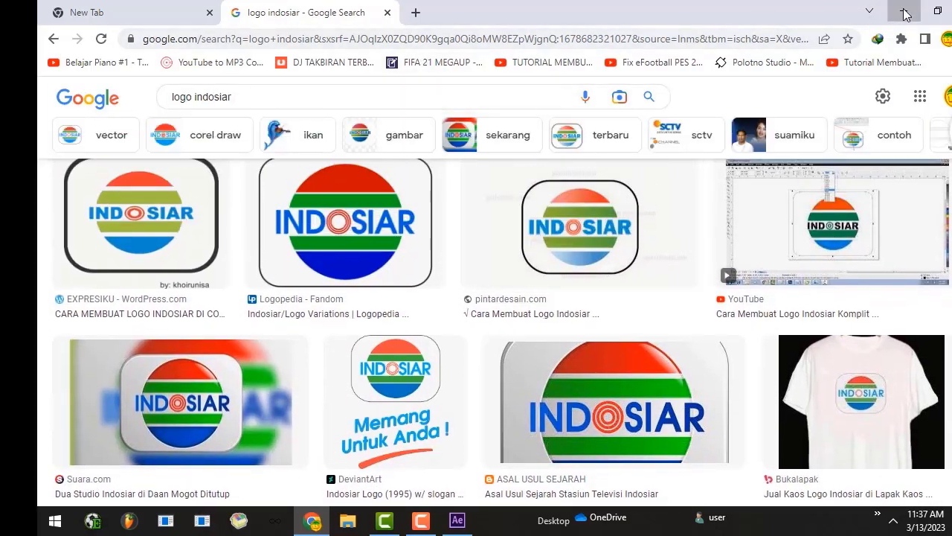
{"action": "left_click", "coordinate": [905, 13]}
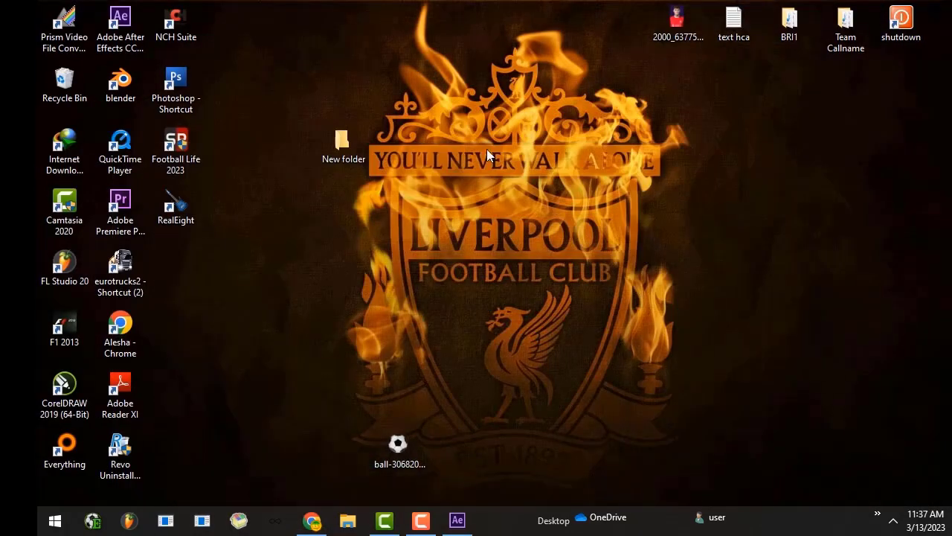
Look at the six Indosiar logo images in New folder, then close the folder
{"action": "double_click", "coordinate": [358, 146]}
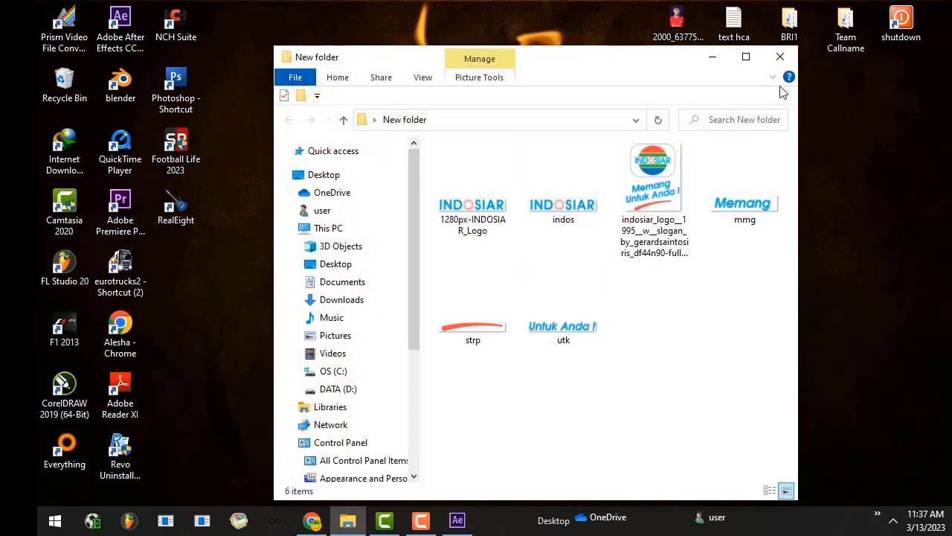
{"action": "left_click", "coordinate": [780, 56]}
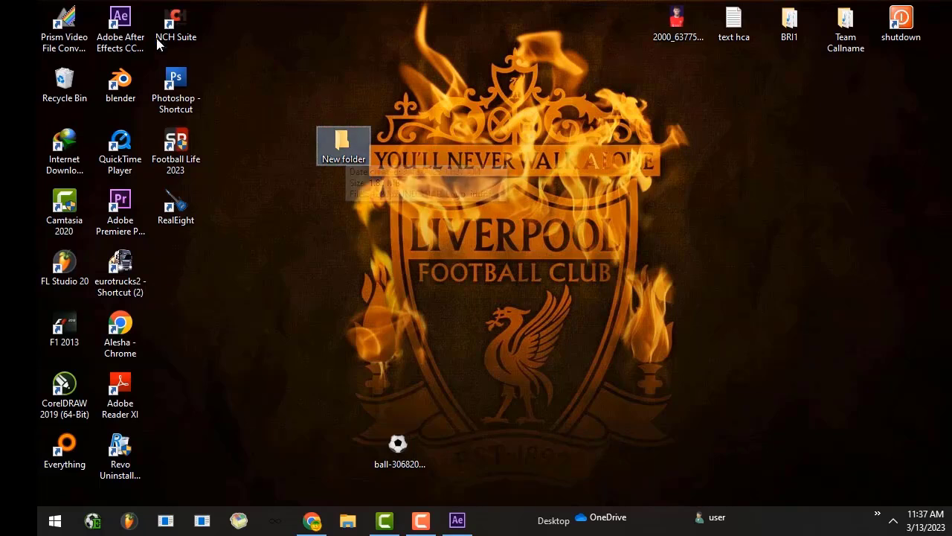
{"action": "left_click", "coordinate": [277, 41]}
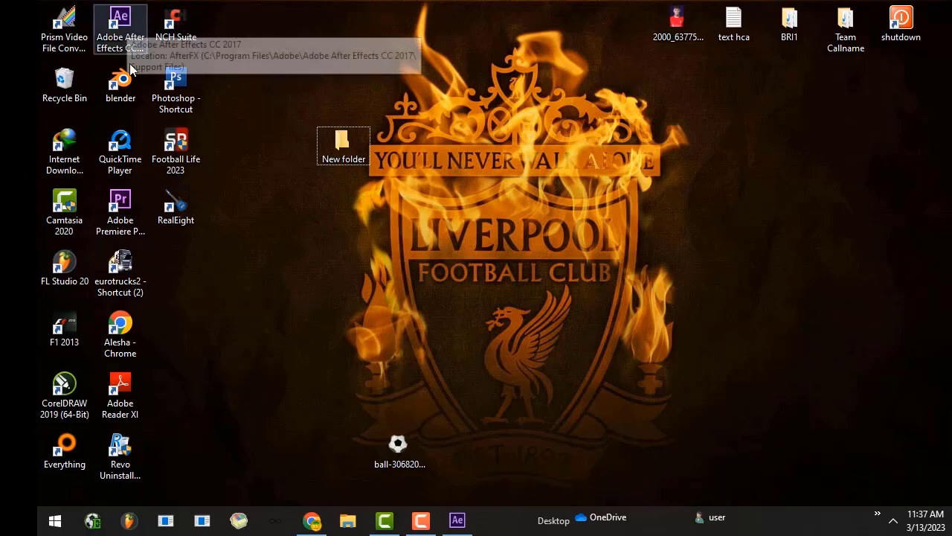
Launch Camtasia 2020, minimize it, and bring After Effects back to the front
{"action": "double_click", "coordinate": [69, 200]}
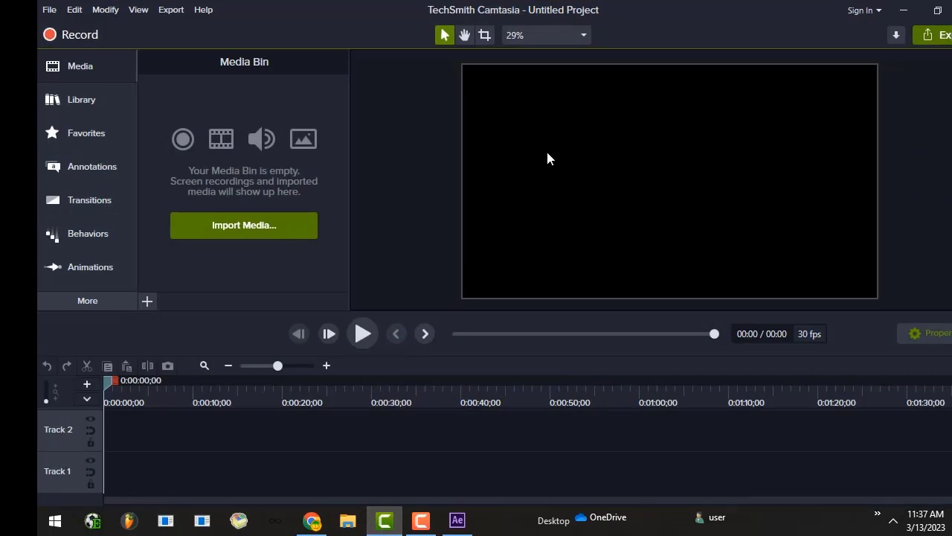
{"action": "left_click", "coordinate": [903, 9]}
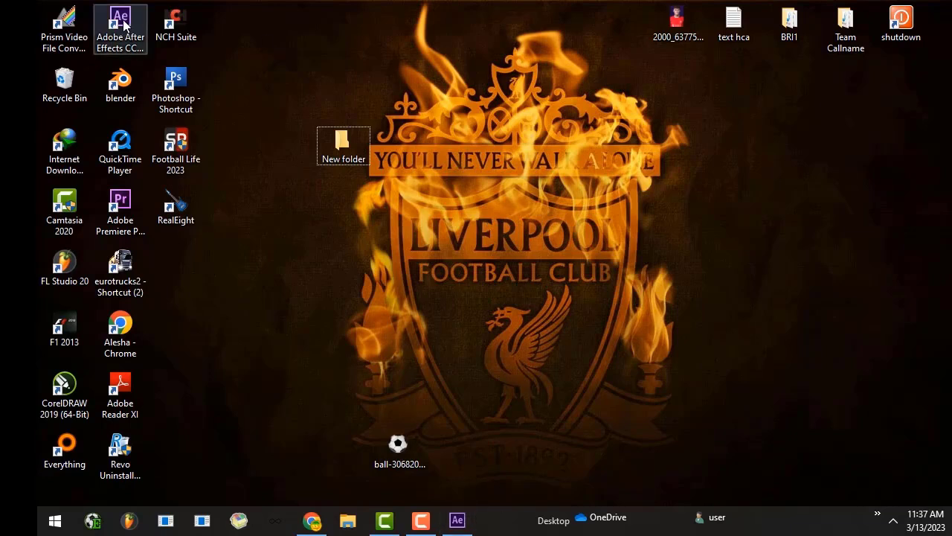
{"action": "left_click", "coordinate": [457, 521]}
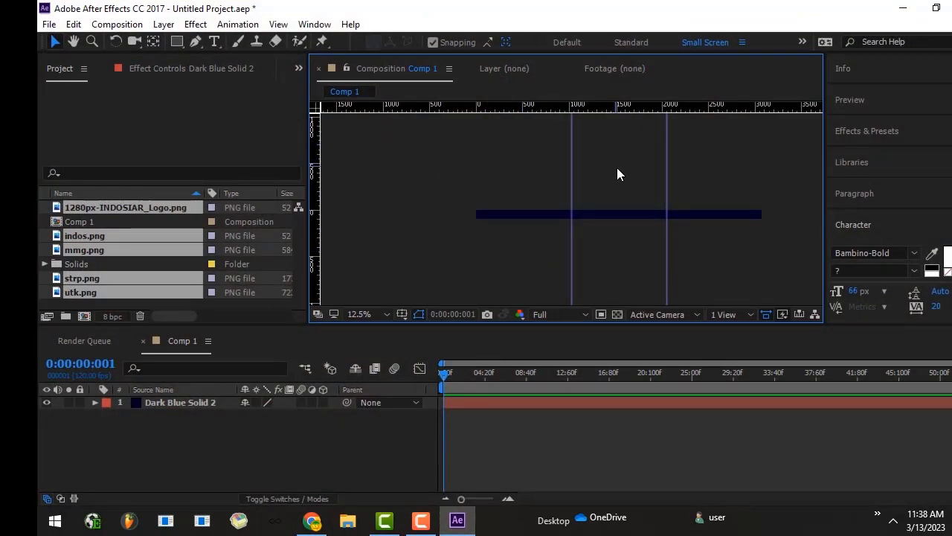
Open the composition settings and enter an initial size of 1536 × 48 px
{"action": "left_click", "coordinate": [117, 24]}
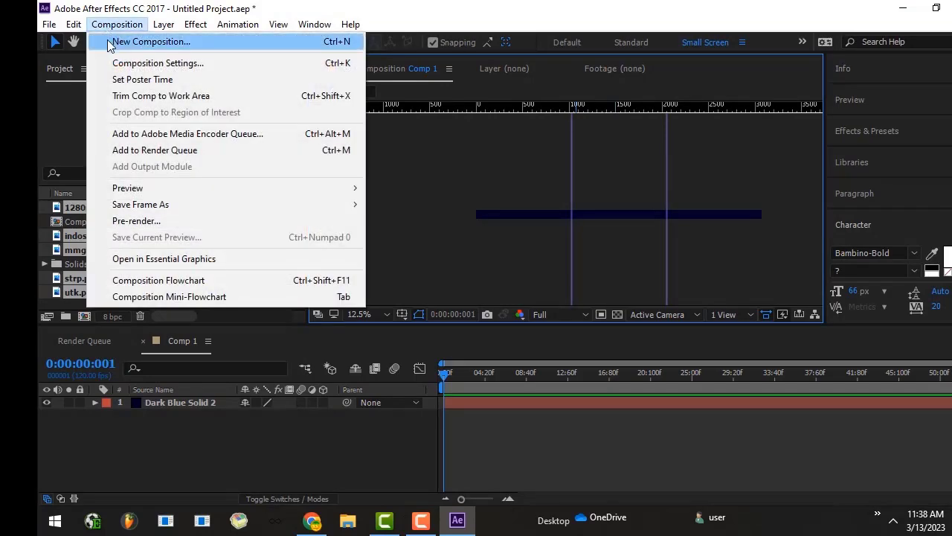
{"action": "left_click", "coordinate": [108, 41]}
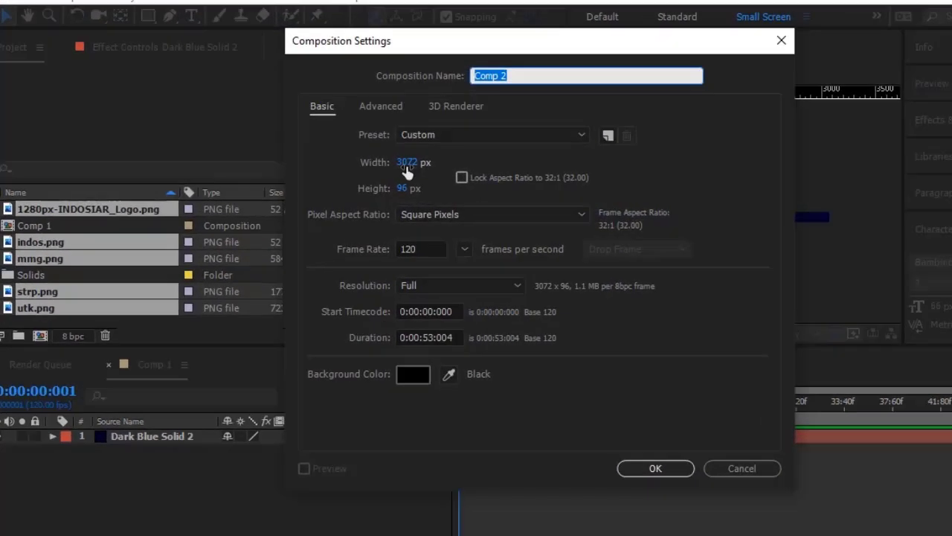
{"action": "left_click_drag", "start_coordinate": [399, 168], "coordinate": [401, 168]}
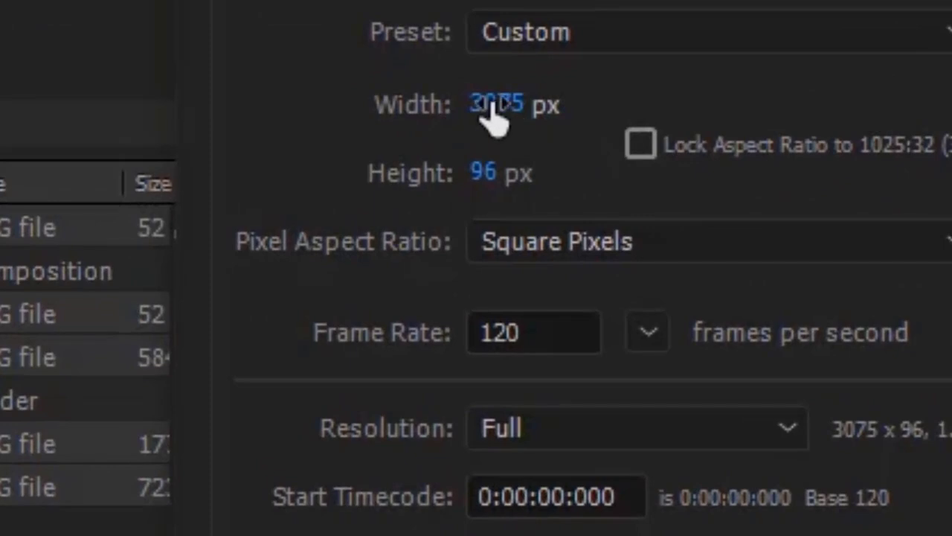
{"action": "left_click", "coordinate": [493, 106]}
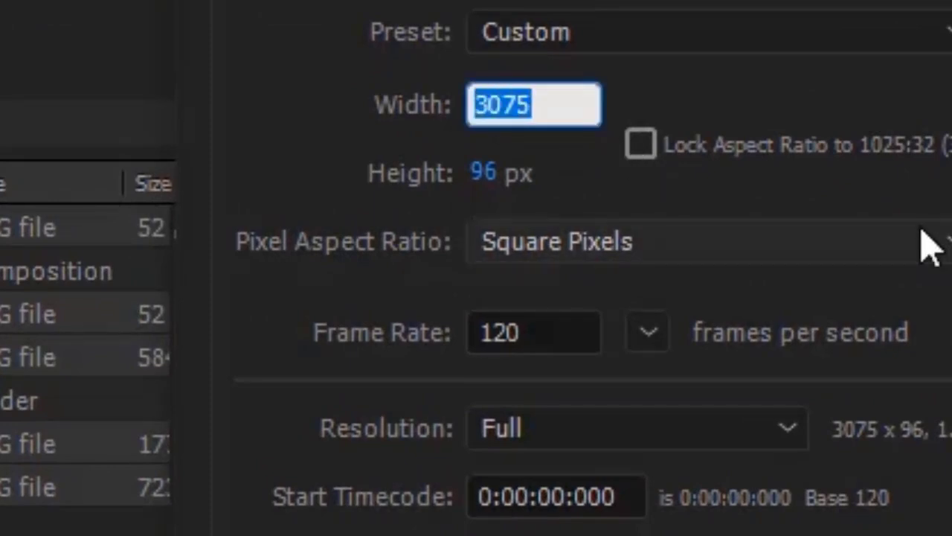
{"action": "type", "text": "1536"}
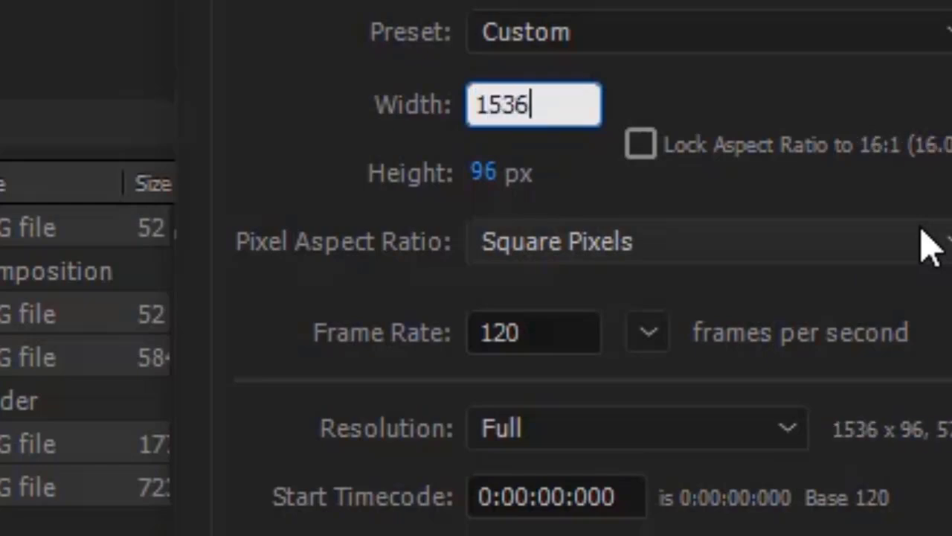
{"action": "left_click", "coordinate": [480, 172]}
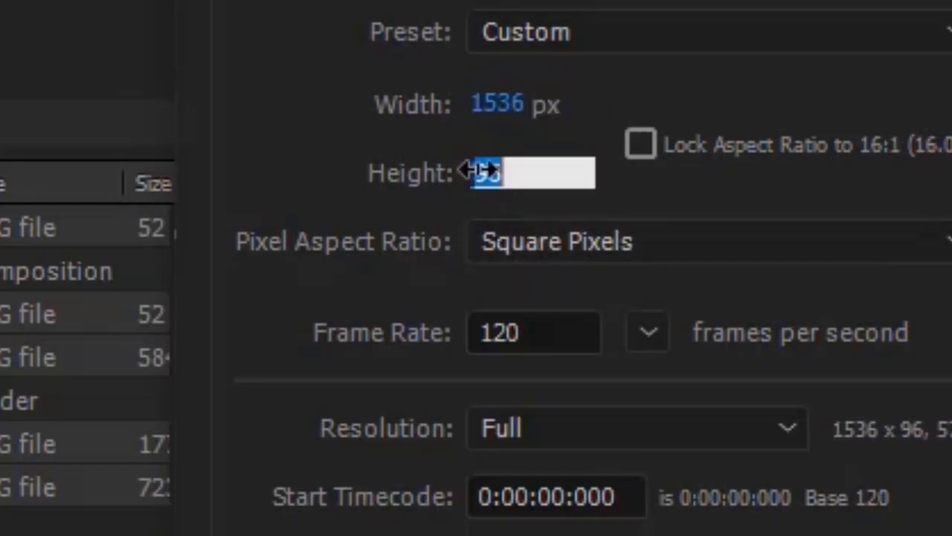
{"action": "type", "text": "48"}
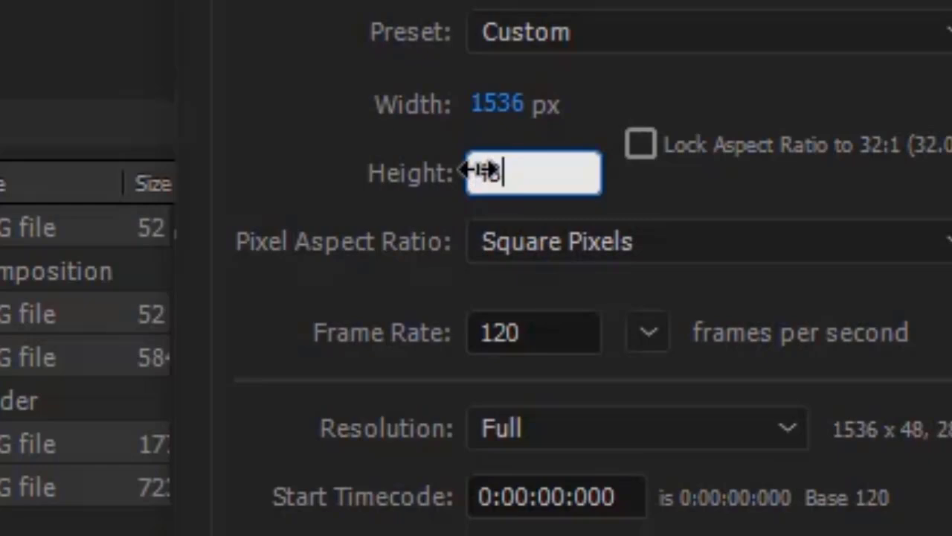
{"action": "left_click", "coordinate": [664, 77]}
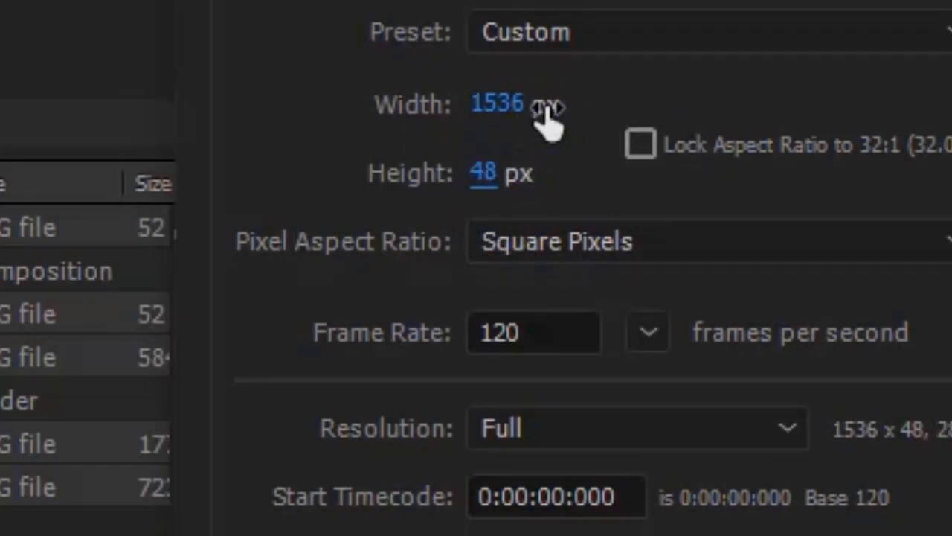
Change the composition size to 3072 × 96 px, confirm it, and recheck it
{"action": "left_click", "coordinate": [485, 106]}
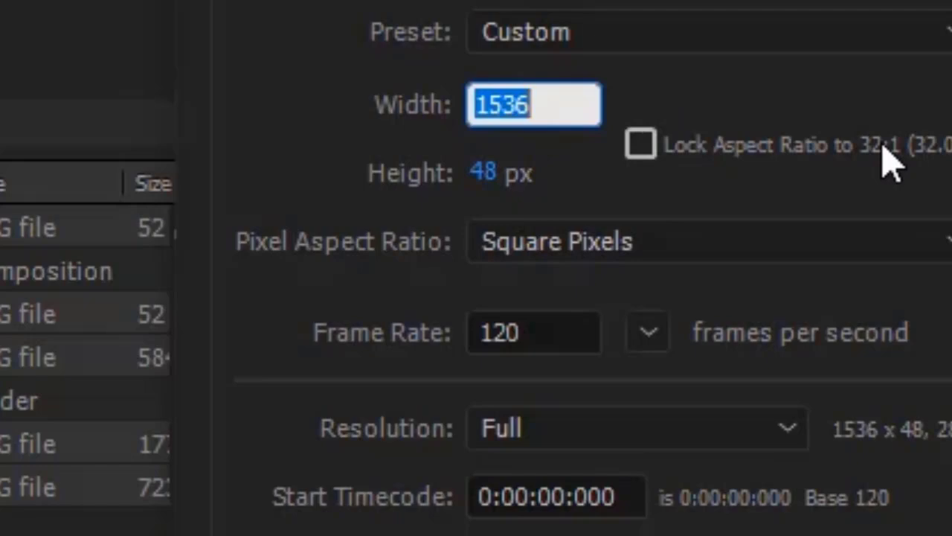
{"action": "type", "text": "3072"}
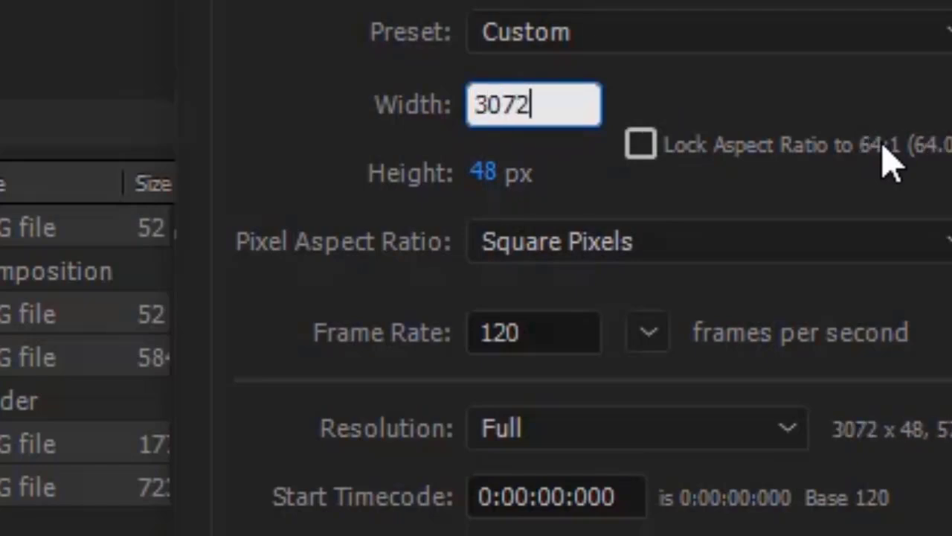
{"action": "left_click", "coordinate": [488, 170]}
{"action": "type", "text": "9"}
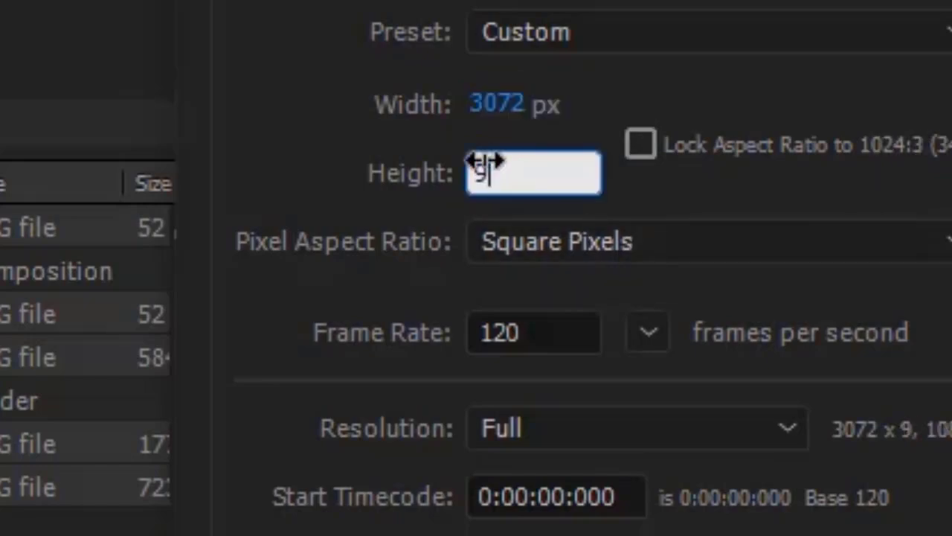
{"action": "type", "text": "6"}
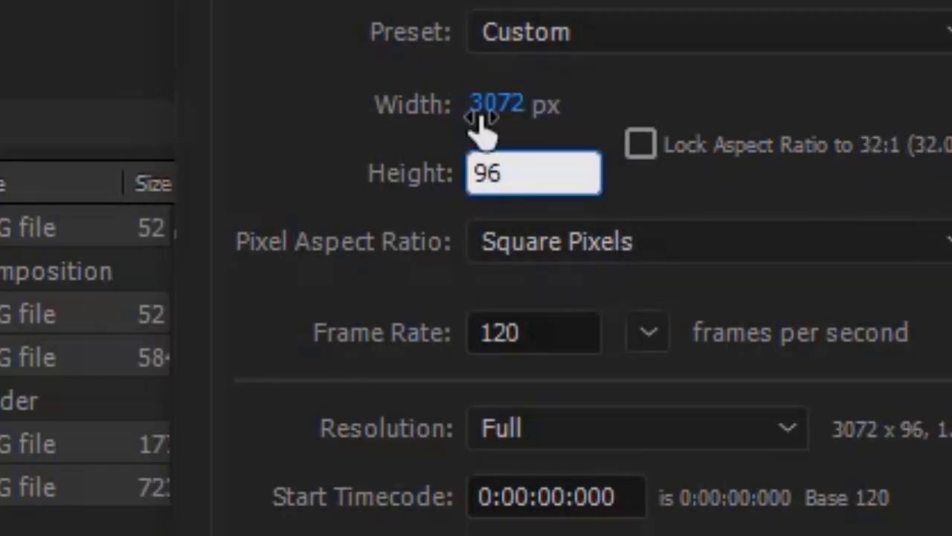
{"action": "key", "text": "Return"}
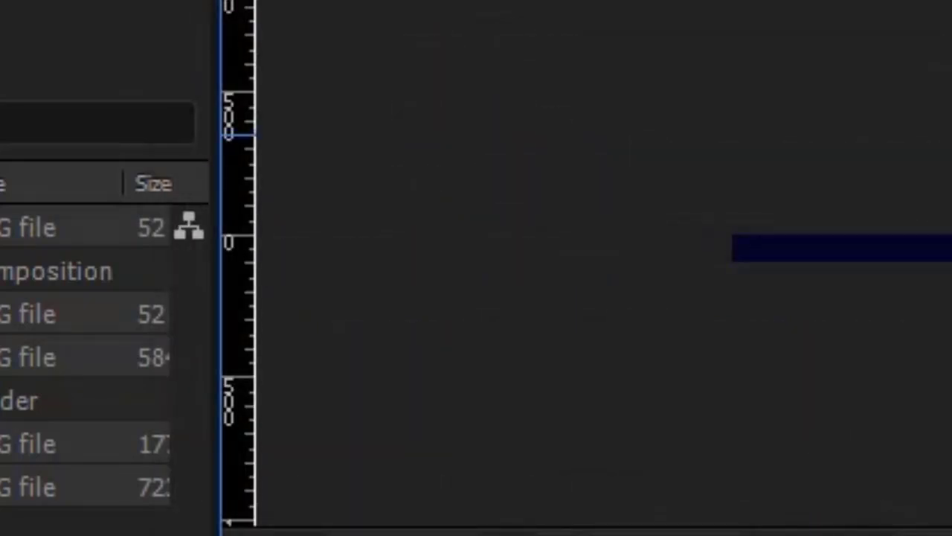
{"action": "key", "text": "ctrl+k"}
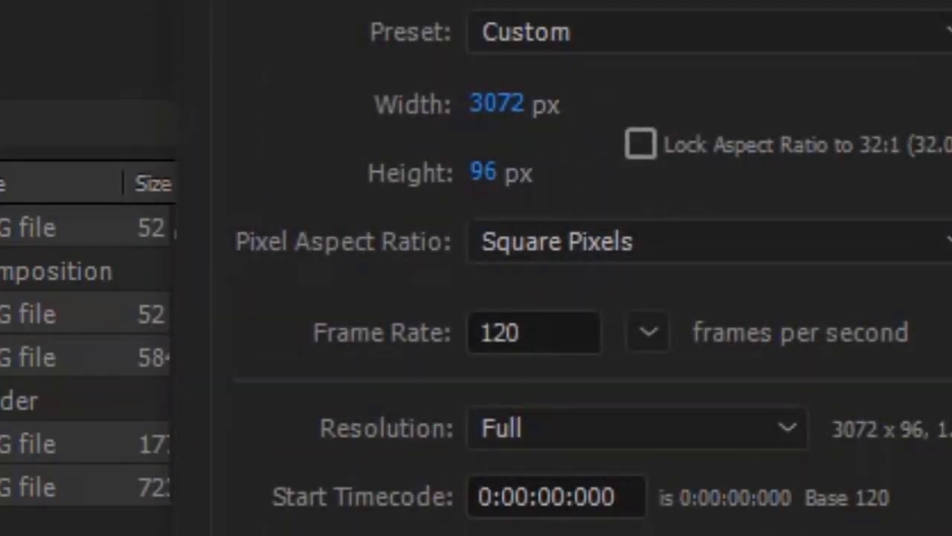
{"action": "key", "text": "Return"}
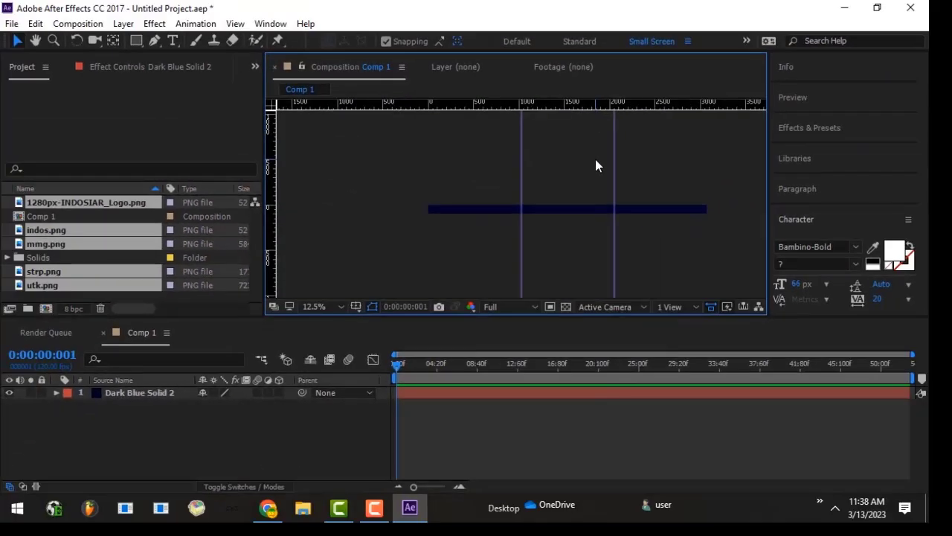
Start a new solid layer, check its colour, then cancel the Solid Settings
{"action": "right_click", "coordinate": [573, 234]}
{"action": "mouse_move", "coordinate": [630, 255]}
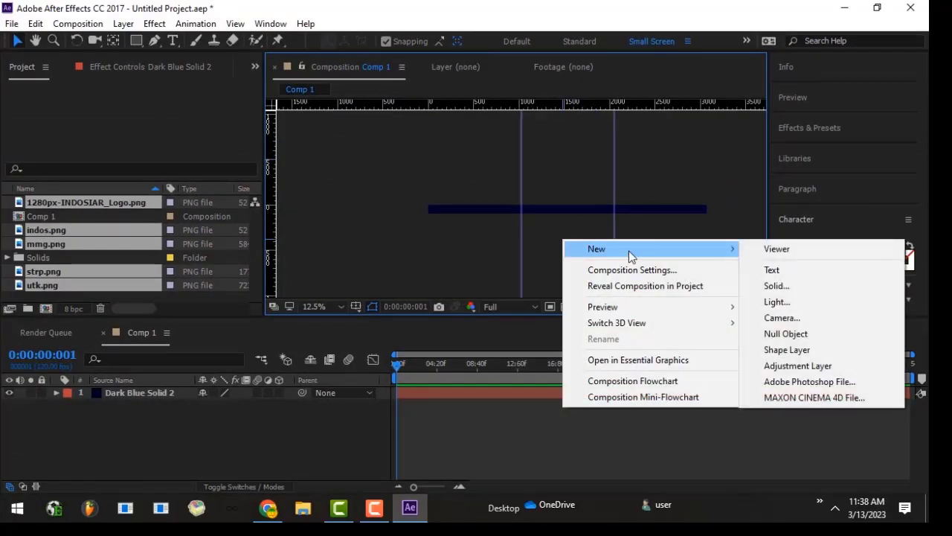
{"action": "left_click", "coordinate": [776, 287]}
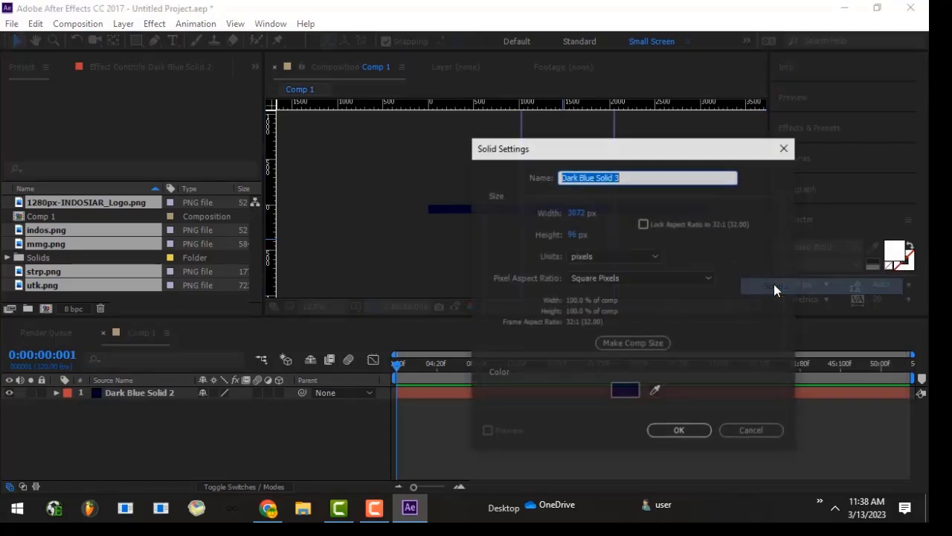
{"action": "left_click", "coordinate": [626, 392]}
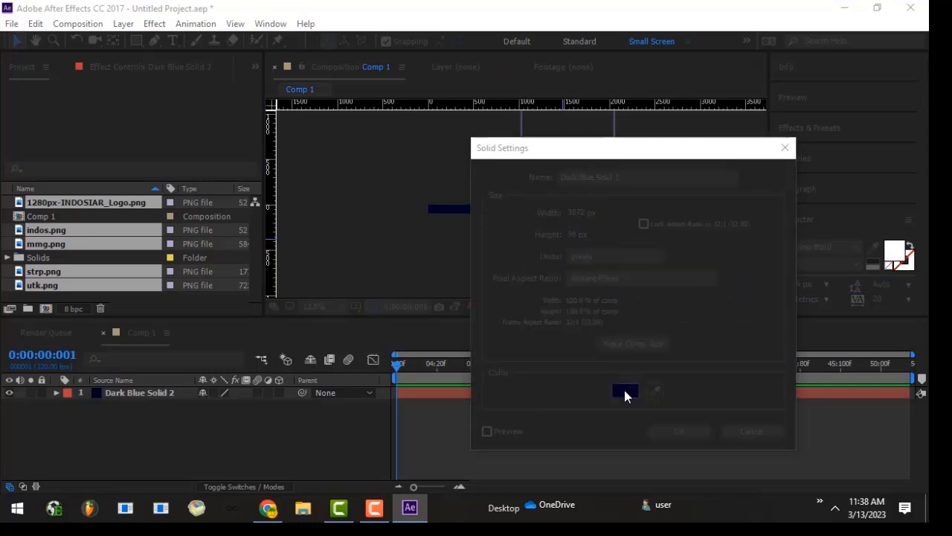
{"action": "left_click", "coordinate": [655, 264]}
{"action": "left_click", "coordinate": [779, 148]}
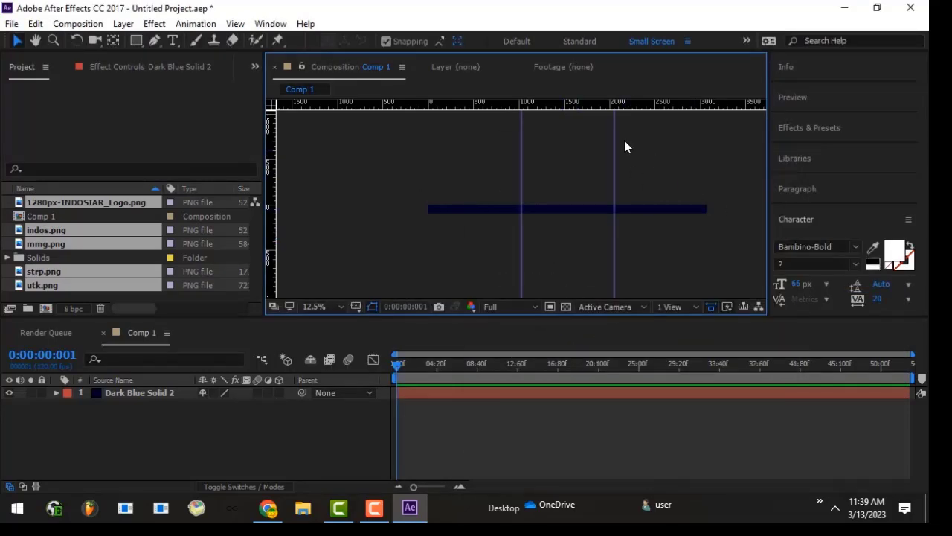
{"action": "left_click", "coordinate": [303, 507]}
Add the INDOSIAR wordmark PNG to Comp 1 and scale it to 41% on the bar
{"action": "left_click", "coordinate": [303, 508]}
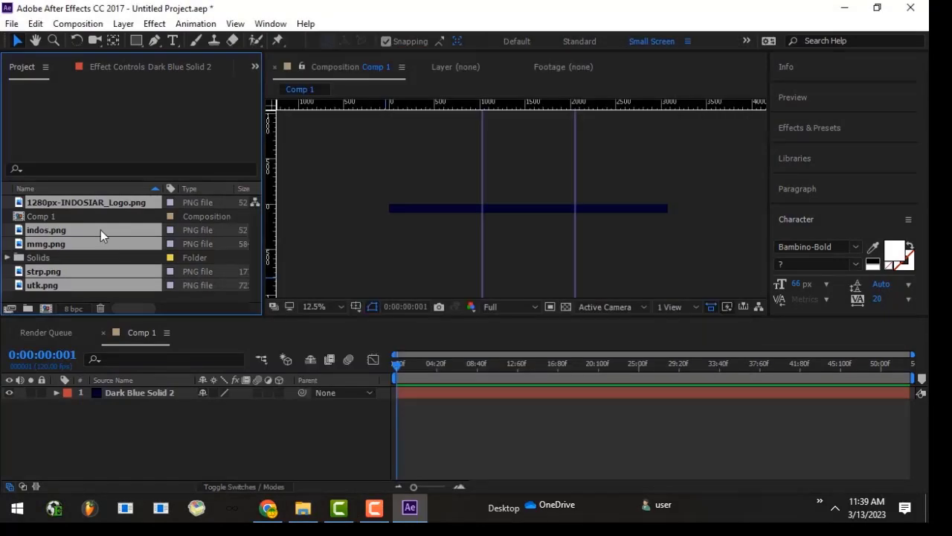
{"action": "left_click", "coordinate": [100, 230]}
{"action": "left_click", "coordinate": [49, 245]}
{"action": "left_click_drag", "start_coordinate": [80, 203], "coordinate": [446, 216]}
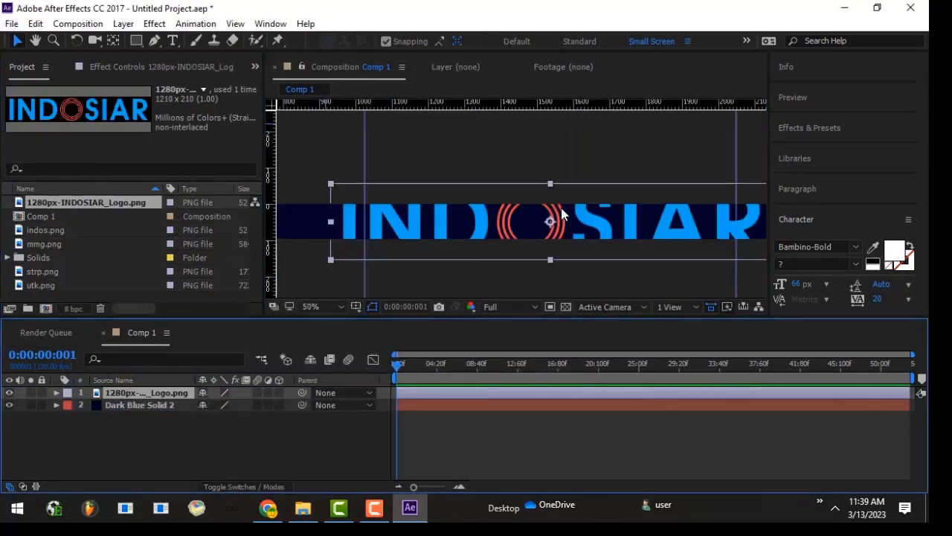
{"action": "key", "text": "s"}
{"action": "left_click_drag", "start_coordinate": [230, 404], "coordinate": [221, 404]}
{"action": "left_click", "coordinate": [45, 230]}
Preview the indos and utk logo files and the INDOSIAR wordmark footage
{"action": "left_click", "coordinate": [41, 285]}
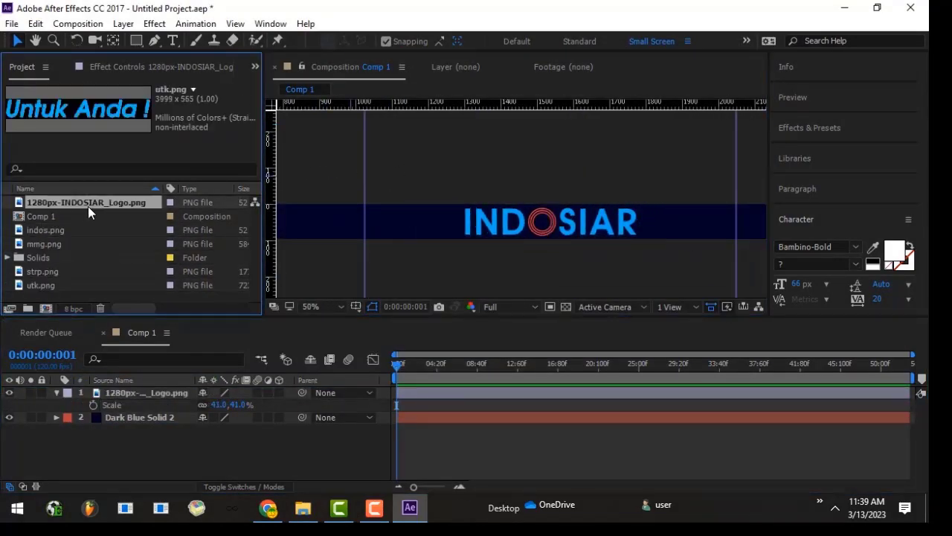
{"action": "left_click", "coordinate": [268, 508]}
{"action": "left_click", "coordinate": [303, 508]}
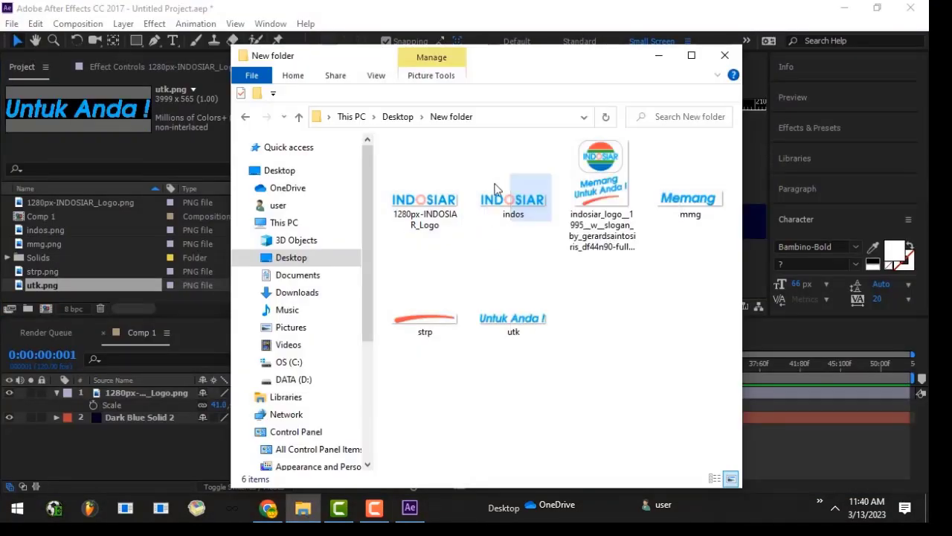
{"action": "left_click", "coordinate": [71, 241]}
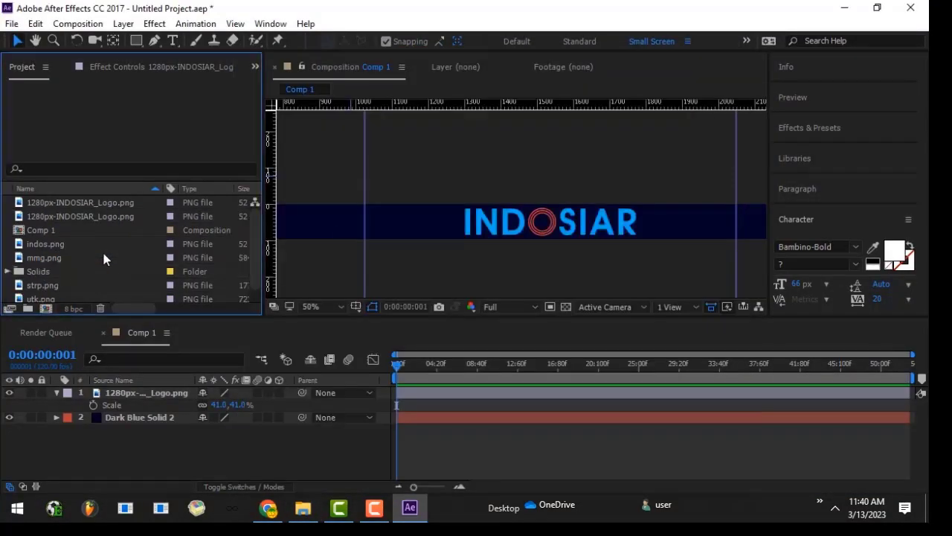
{"action": "left_click", "coordinate": [60, 257]}
{"action": "double_click", "coordinate": [71, 202]}
{"action": "left_click", "coordinate": [303, 507]}
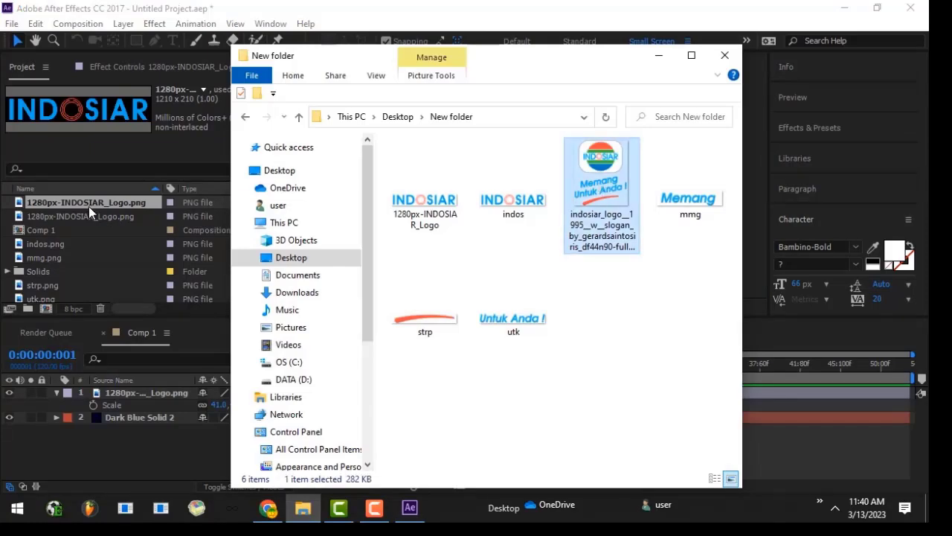
Bring the round INDOSIAR emblem into the comp and scale it to 11%
{"action": "mouse_move", "coordinate": [601, 195]}
{"action": "left_mouse_down"}
{"action": "mouse_move", "coordinate": [367, 215]}
{"action": "mouse_move", "coordinate": [92, 262]}
{"action": "mouse_move", "coordinate": [510, 229]}
{"action": "left_mouse_up"}
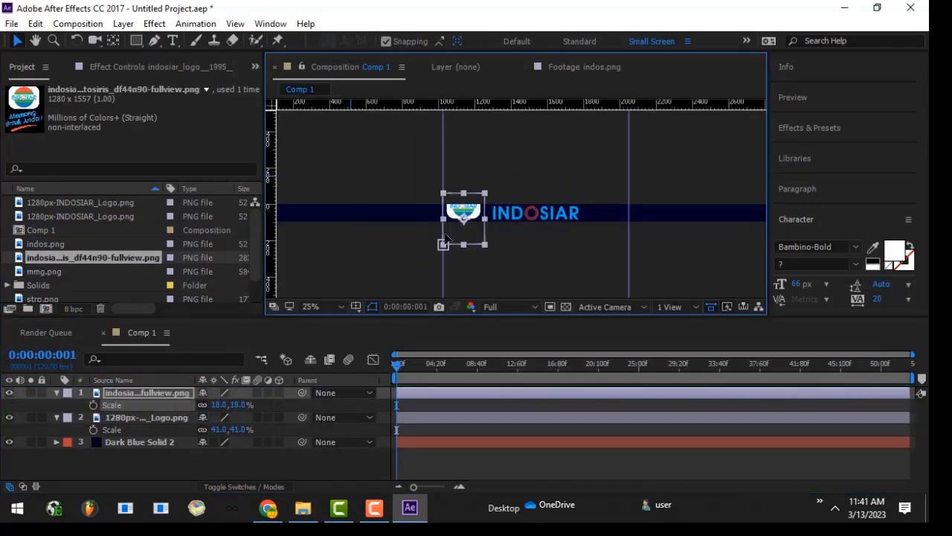
{"action": "left_click_drag", "start_coordinate": [221, 405], "coordinate": [199, 442]}
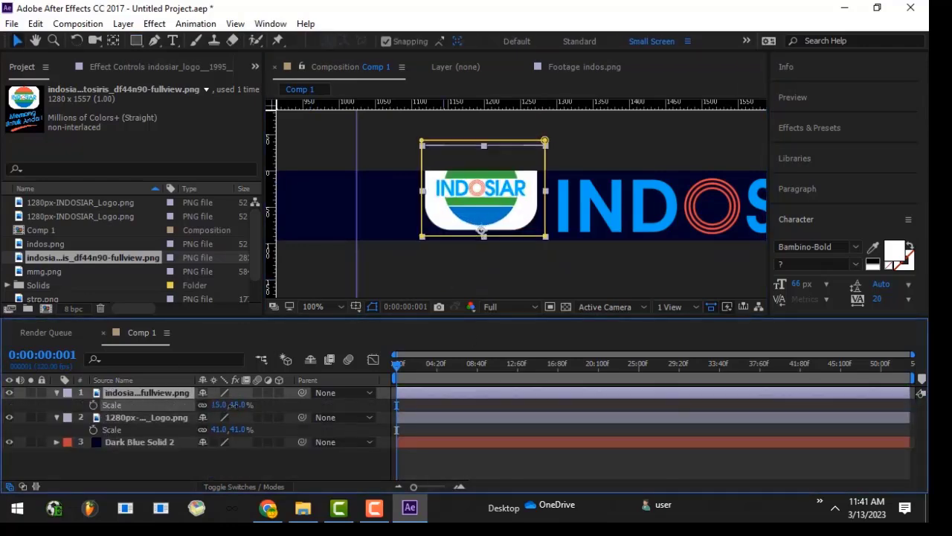
{"action": "left_click_drag", "start_coordinate": [199, 441], "coordinate": [392, 281]}
{"action": "scroll", "coordinate": [392, 281], "scroll_direction": "down", "scroll_amount": 4}
Duplicate the emblem-and-wordmark pair twice and open the logo layers' transform properties
{"action": "left_click", "coordinate": [157, 396], "text": "shift"}
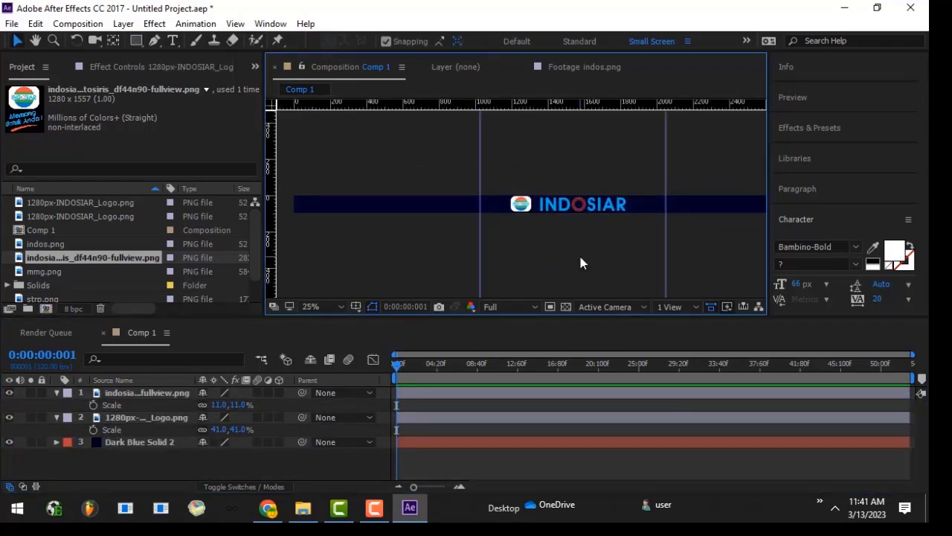
{"action": "key", "text": "s"}
{"action": "key", "text": "ctrl+d"}
{"action": "key", "text": "ctrl+d"}
{"action": "key", "text": "comma"}
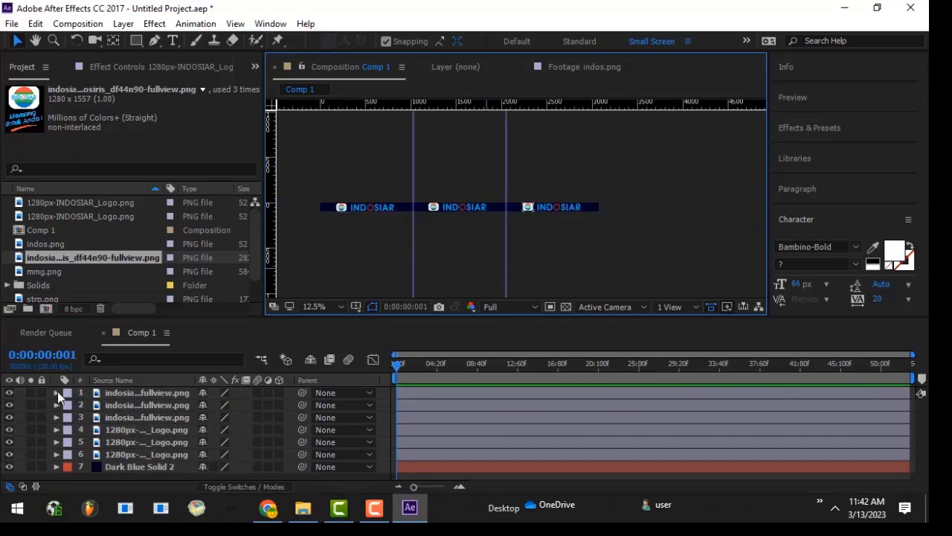
{"action": "left_click", "coordinate": [56, 392]}
{"action": "left_click", "coordinate": [400, 365]}
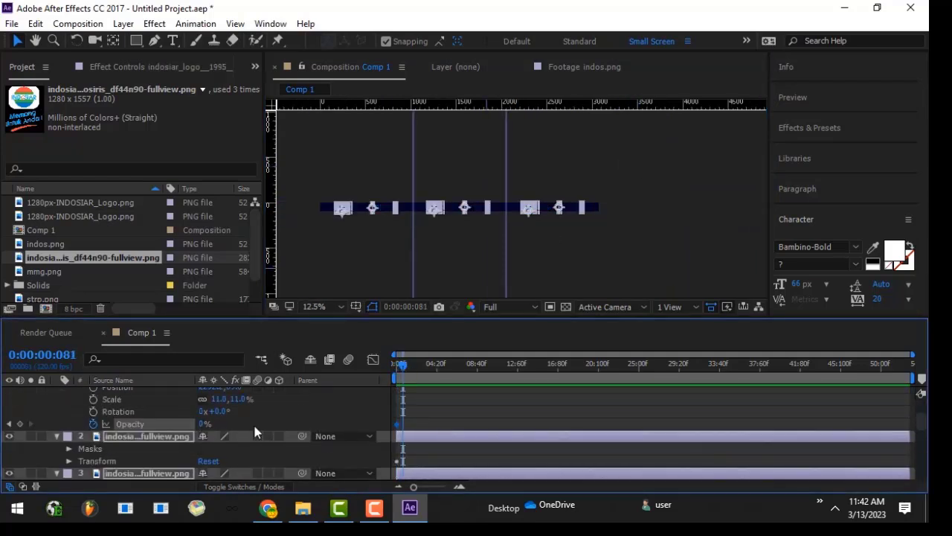
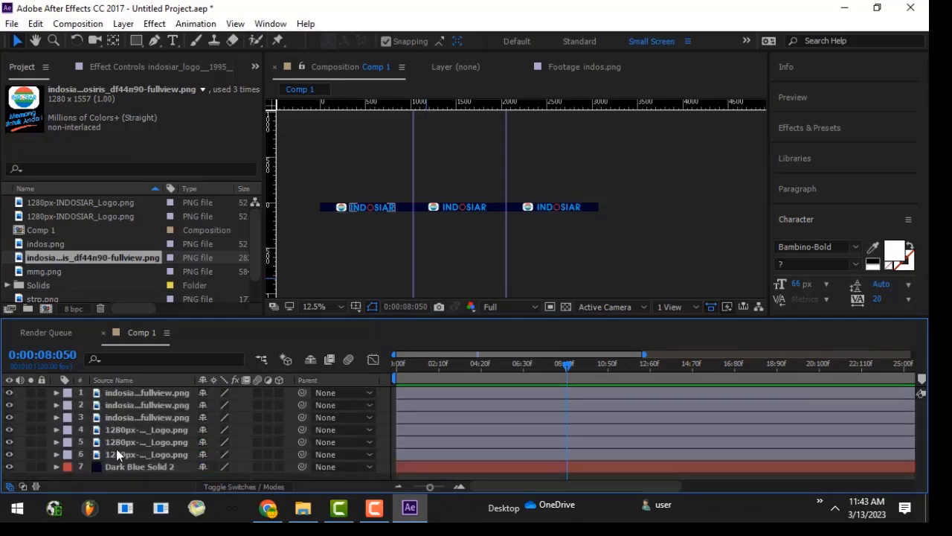
Group the logo layer pairs into Pre-comps 1–3 and move Pre-comp 1 above Pre-comp 2
{"action": "left_click", "coordinate": [116, 454]}
{"action": "left_click", "coordinate": [128, 418], "text": "ctrl"}
{"action": "key", "text": "ctrl+shift+c"}
{"action": "key", "text": "Return"}
{"action": "left_click", "coordinate": [194, 408]}
{"action": "key", "text": "ctrl+shift+c"}
{"action": "key", "text": "Return"}
{"action": "key", "text": "ctrl+shift+c"}
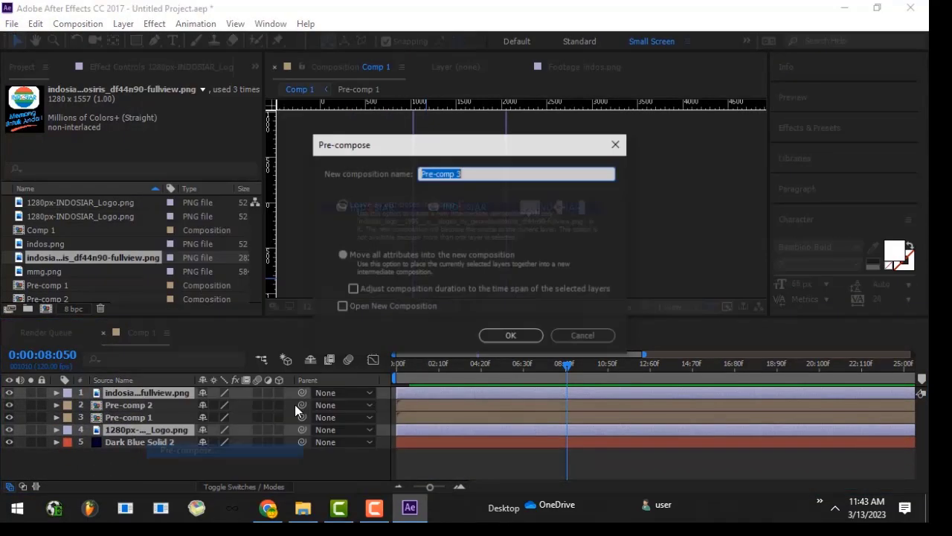
{"action": "key", "text": "Return"}
{"action": "left_click", "coordinate": [111, 418]}
{"action": "key", "text": "ctrl+bracketright"}
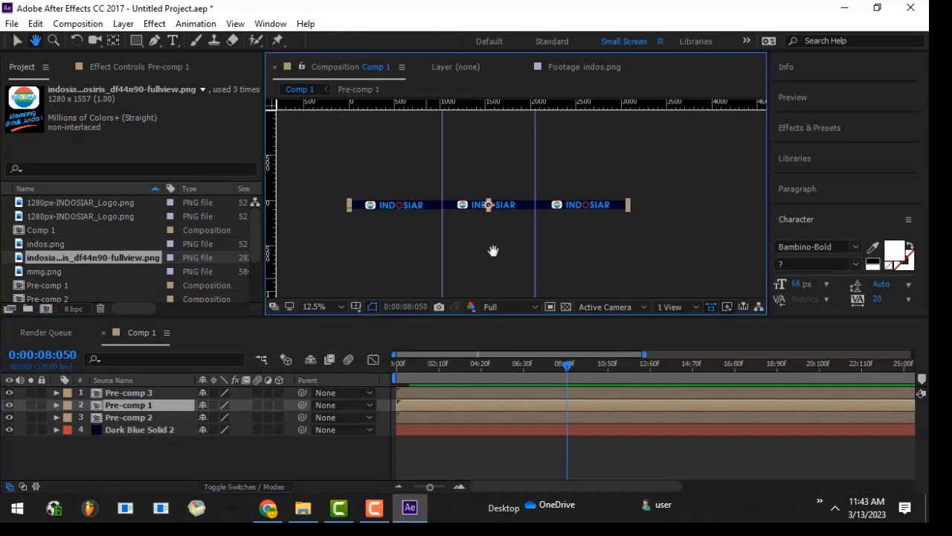
Keyframe Pre-comp 2 and Pre-comp 1 opacity fading to 0% around 11 seconds
{"action": "left_click", "coordinate": [56, 418]}
{"action": "left_click", "coordinate": [68, 411]}
{"action": "left_click", "coordinate": [93, 473]}
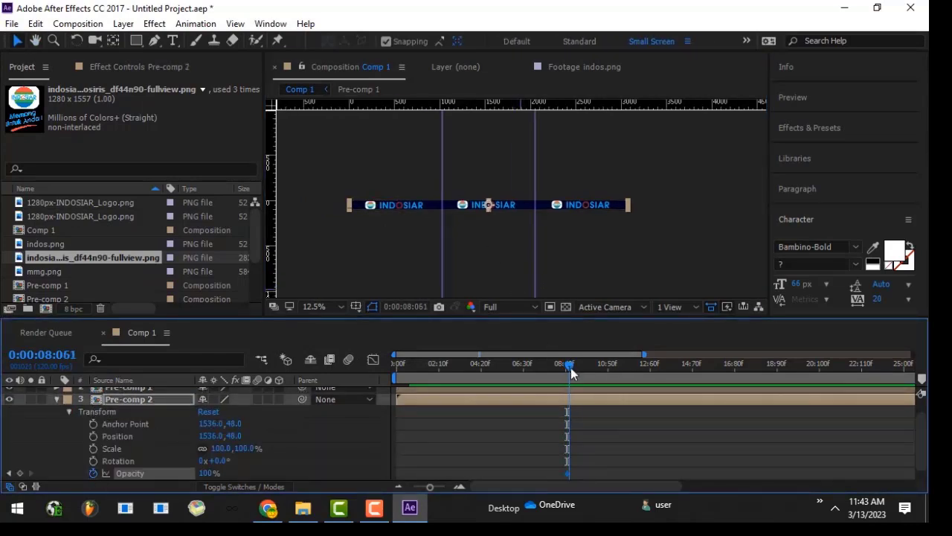
{"action": "left_click_drag", "start_coordinate": [571, 368], "coordinate": [615, 366]}
{"action": "key", "text": "space"}
{"action": "key", "text": "ctrl+Up"}
{"action": "left_click_drag", "start_coordinate": [207, 473], "coordinate": [171, 473]}
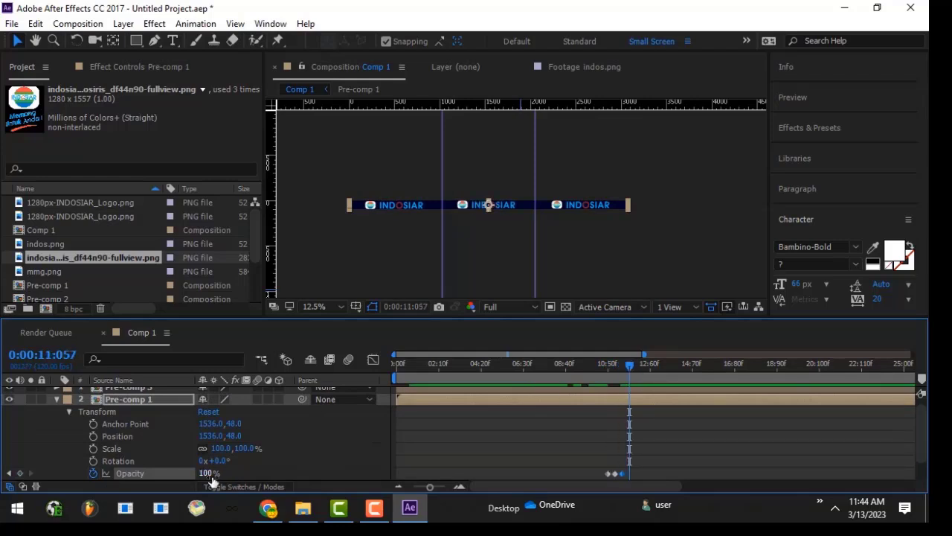
{"action": "left_click_drag", "start_coordinate": [614, 366], "coordinate": [627, 369]}
{"action": "key", "text": "space"}
Keyframe Pre-comp 3's opacity fading down to 0%
{"action": "left_click", "coordinate": [599, 389]}
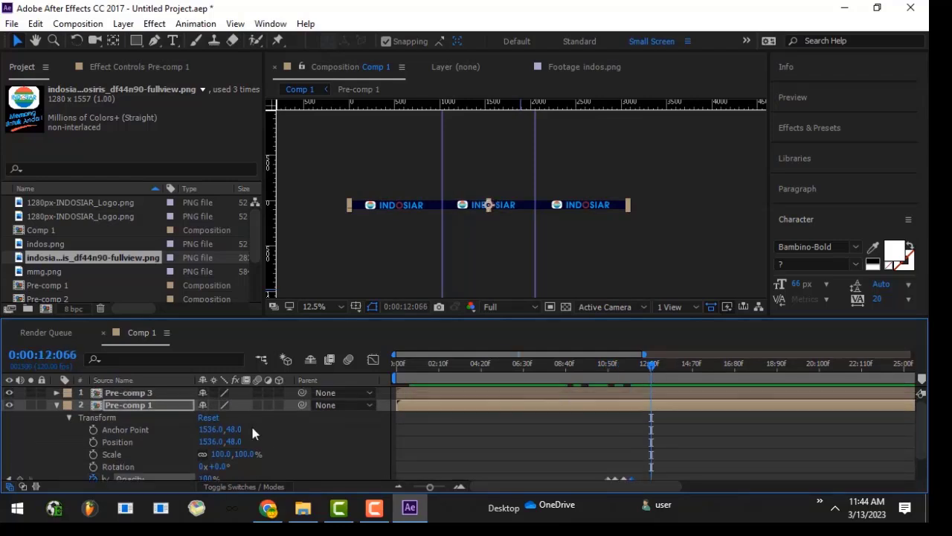
{"action": "left_click", "coordinate": [93, 466]}
{"action": "left_click_drag", "start_coordinate": [172, 466], "coordinate": [372, 456]}
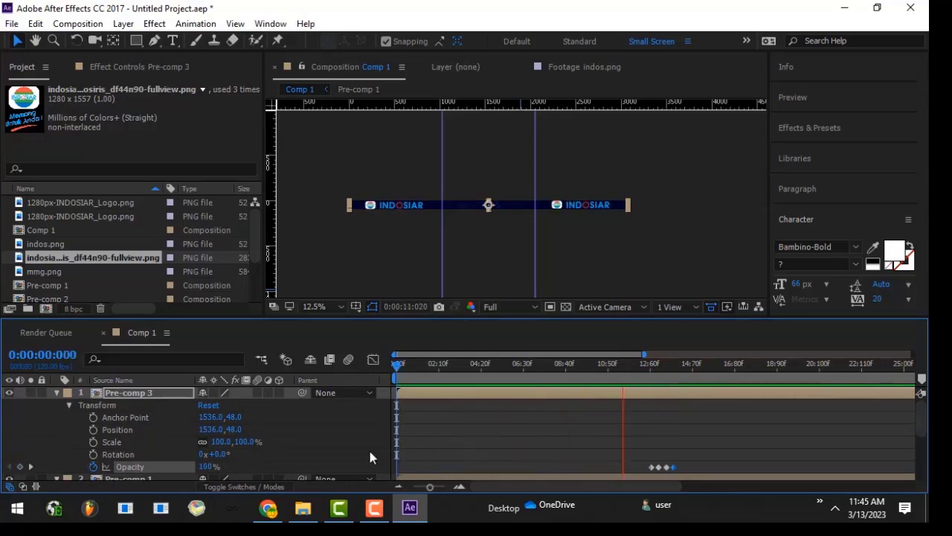
{"action": "right_click", "coordinate": [127, 393]}
Nest the three logo pre-comps into Pre-comp 4 and keyframe its sliding Position
{"action": "left_click", "coordinate": [198, 451]}
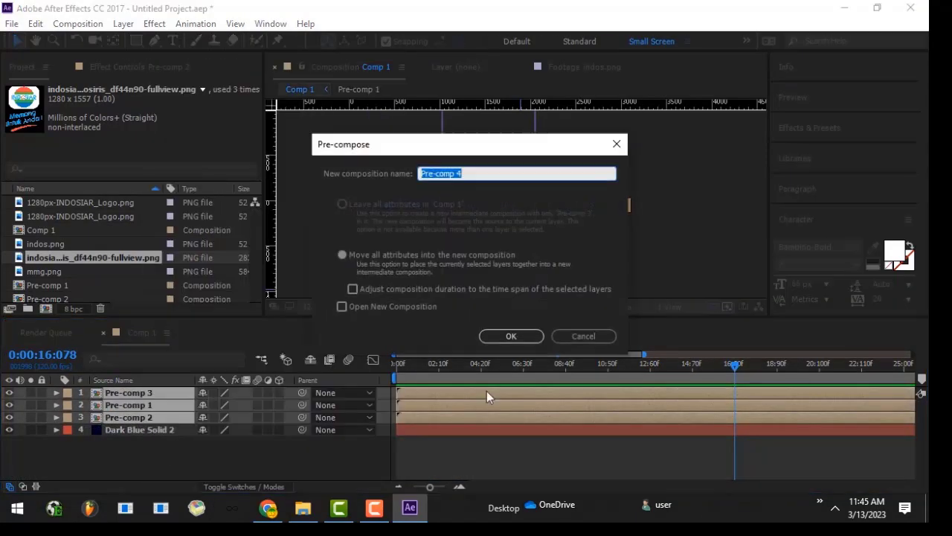
{"action": "key", "text": "Return"}
{"action": "scroll", "coordinate": [339, 183], "scroll_direction": "up", "scroll_amount": 4}
{"action": "scroll", "coordinate": [375, 176], "scroll_direction": "down", "scroll_amount": 6}
{"action": "left_click", "coordinate": [56, 393]}
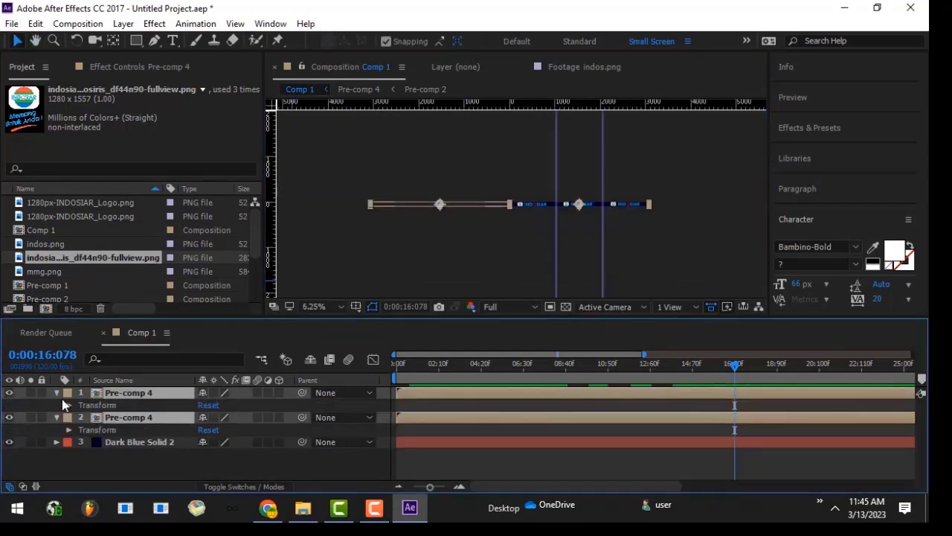
{"action": "left_click", "coordinate": [69, 405]}
{"action": "left_click_drag", "start_coordinate": [625, 486], "coordinate": [712, 484]}
{"action": "scroll", "coordinate": [517, 206], "scroll_direction": "up", "scroll_amount": 4}
{"action": "left_click", "coordinate": [541, 378]}
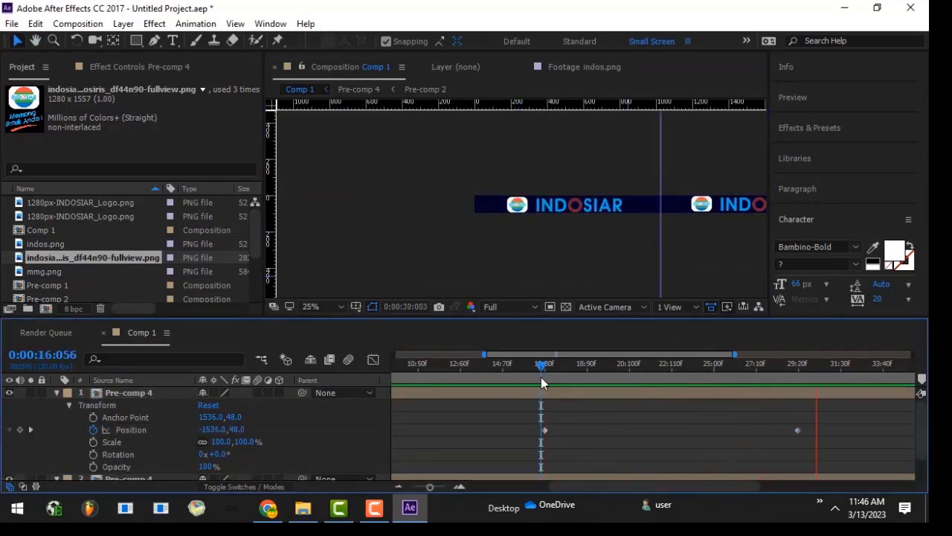
{"action": "left_click", "coordinate": [843, 365]}
{"action": "left_click_drag", "start_coordinate": [843, 365], "coordinate": [866, 365]}
Add a dark blue solid whose opacity fades from 0% to 100% around 32–34 seconds
{"action": "key", "text": "ctrl+y"}
{"action": "key", "text": "Return"}
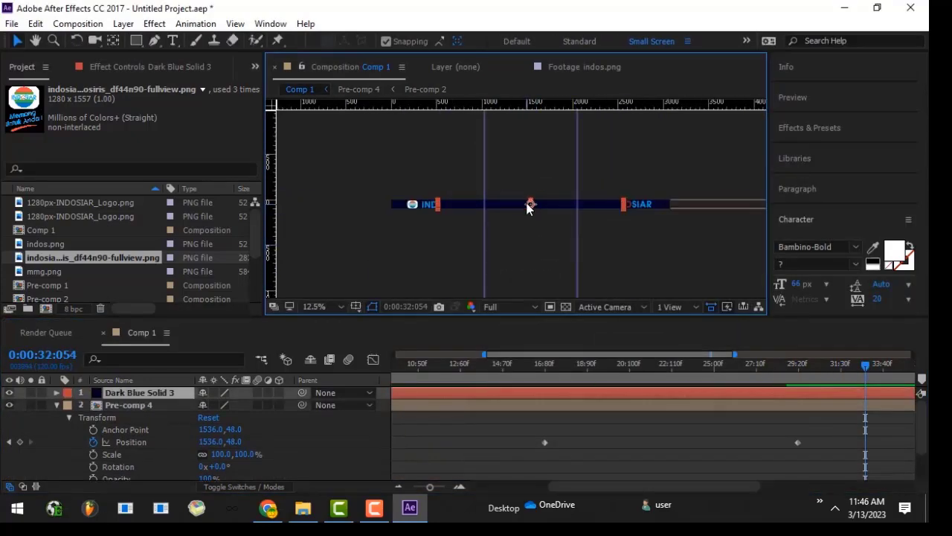
{"action": "left_click_drag", "start_coordinate": [866, 365], "coordinate": [878, 364]}
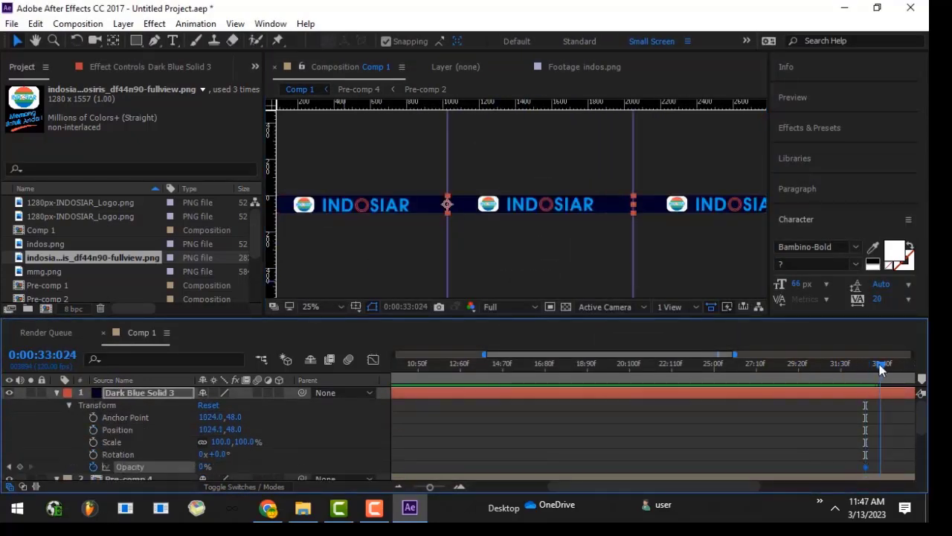
{"action": "scroll", "coordinate": [524, 271], "scroll_direction": "down", "scroll_amount": 1}
{"action": "left_click_drag", "start_coordinate": [524, 354], "coordinate": [654, 354]}
{"action": "left_click", "coordinate": [630, 363]}
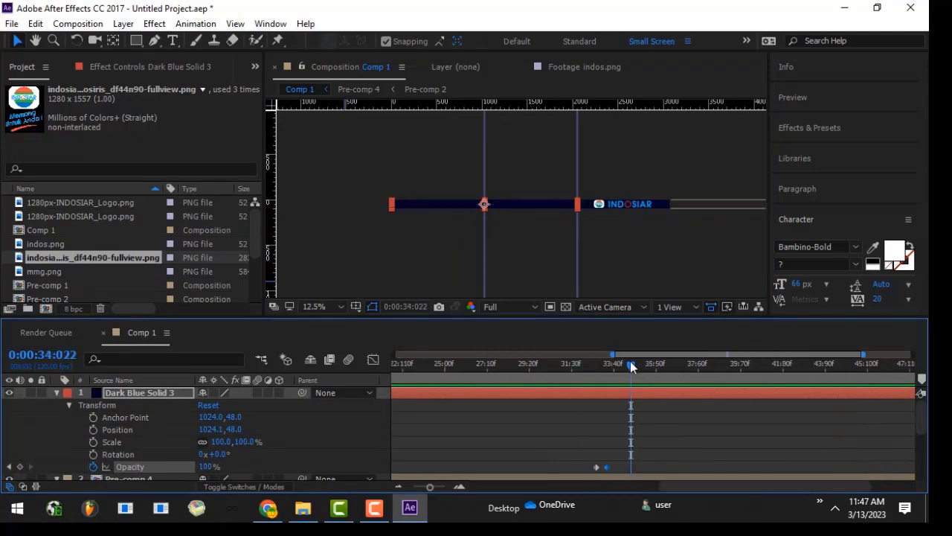
{"action": "left_click", "coordinate": [57, 392]}
{"action": "left_click", "coordinate": [56, 417]}
{"action": "left_click", "coordinate": [255, 66]}
Add the strp and utk tagline images to Comp 1 and pre-compose them as Pre-comp 5
{"action": "left_click", "coordinate": [57, 271], "text": "shift"}
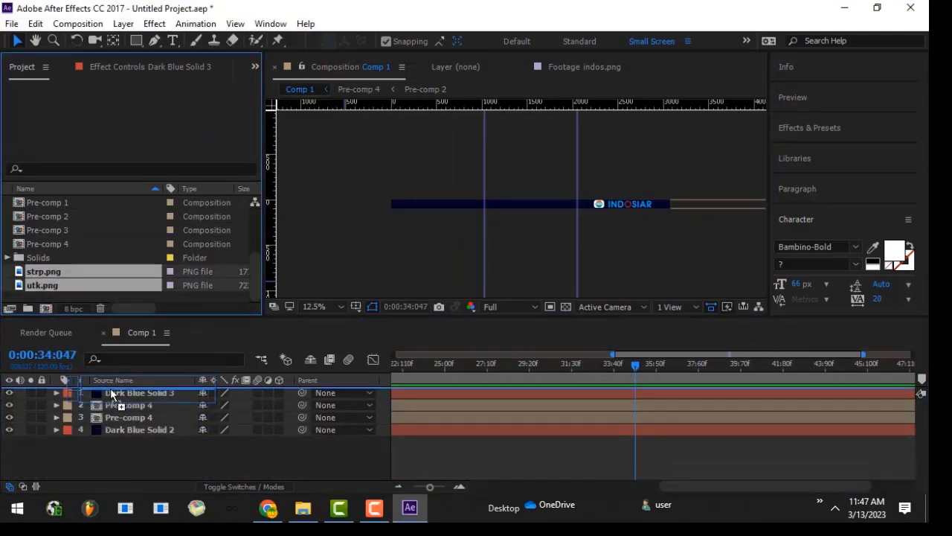
{"action": "left_click_drag", "start_coordinate": [56, 271], "coordinate": [110, 388]}
{"action": "key", "text": "s"}
{"action": "scroll", "coordinate": [747, 207], "scroll_direction": "up", "scroll_amount": 3}
{"action": "scroll", "coordinate": [744, 206], "scroll_direction": "down", "scroll_amount": 2}
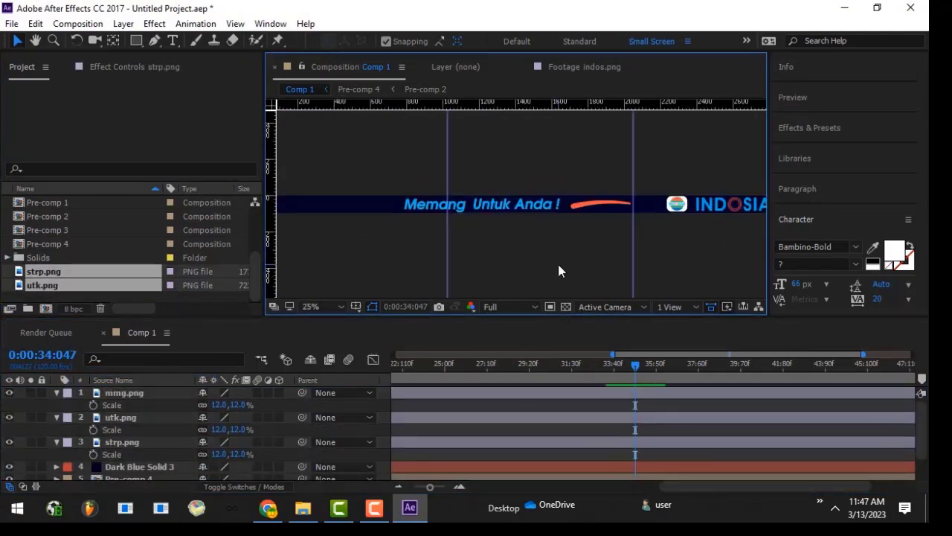
{"action": "scroll", "coordinate": [557, 261], "scroll_direction": "down", "scroll_amount": 2}
{"action": "left_click", "coordinate": [119, 392], "text": "shift"}
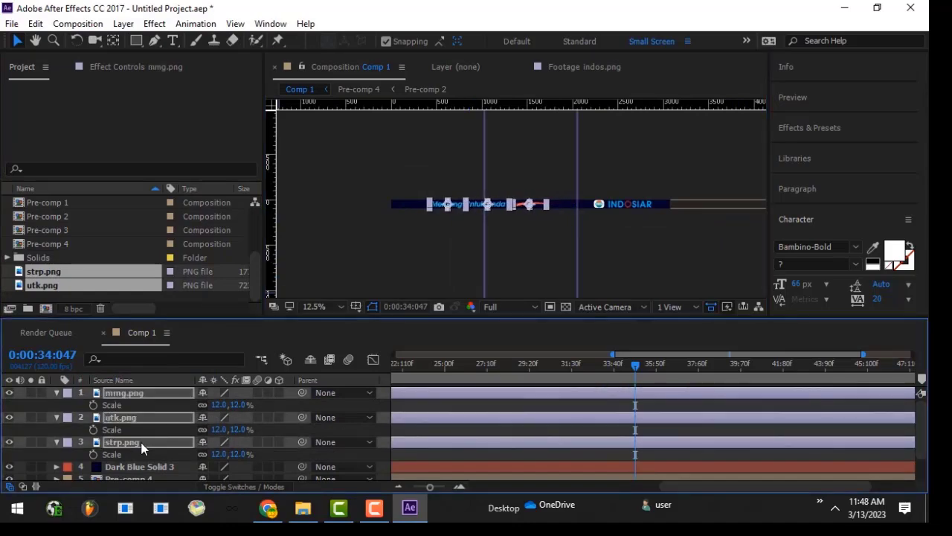
{"action": "key", "text": "ctrl+shift+c"}
{"action": "left_click", "coordinate": [453, 256]}
Draw a rectangular mask around the 'Memang Untuk Anda !' tagline and open Pre-comp 5
{"action": "left_click", "coordinate": [128, 392]}
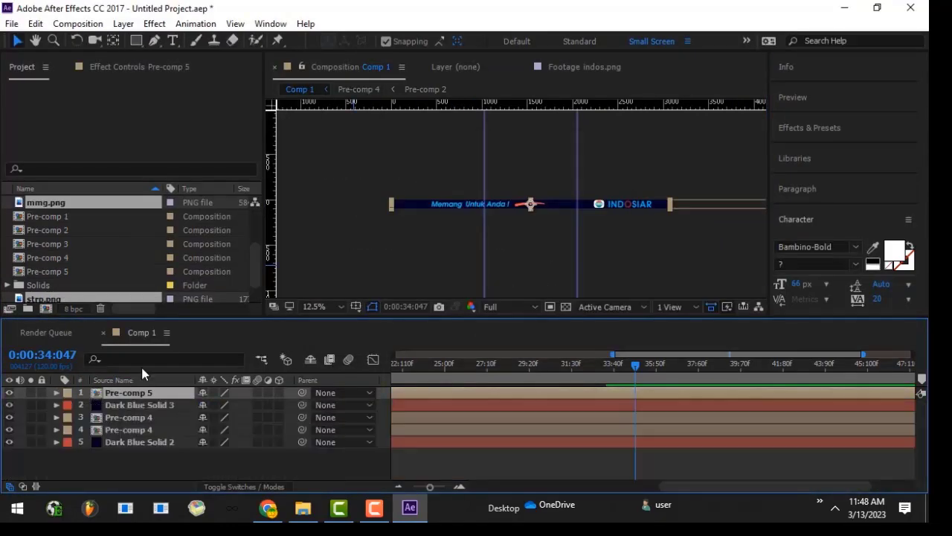
{"action": "left_click_drag", "start_coordinate": [137, 40], "coordinate": [181, 38]}
{"action": "left_click_drag", "start_coordinate": [427, 196], "coordinate": [548, 213]}
{"action": "scroll", "coordinate": [533, 189], "scroll_direction": "up", "scroll_amount": 4}
{"action": "scroll", "coordinate": [533, 189], "scroll_direction": "down", "scroll_amount": 2}
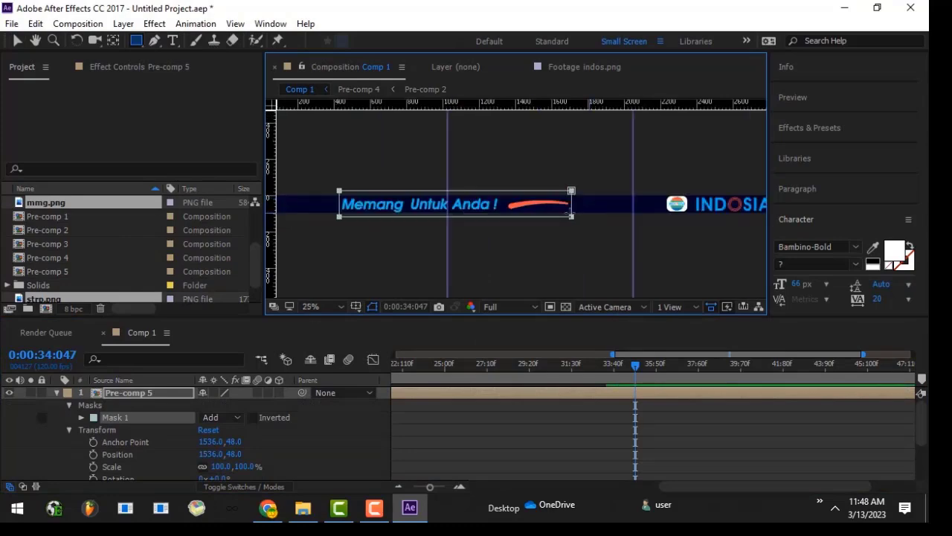
{"action": "key", "text": "v"}
{"action": "key", "text": "s"}
{"action": "scroll", "coordinate": [550, 149], "scroll_direction": "down", "scroll_amount": 2}
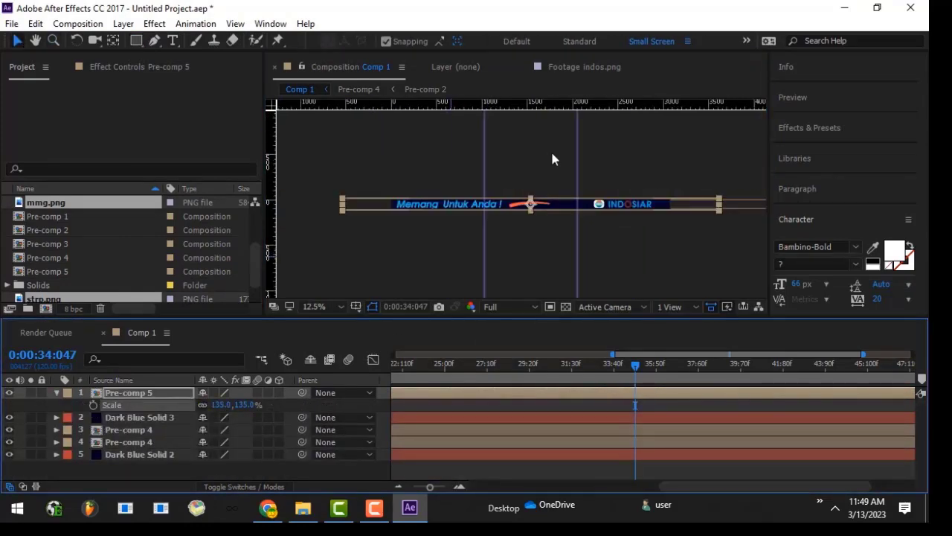
{"action": "double_click", "coordinate": [104, 394]}
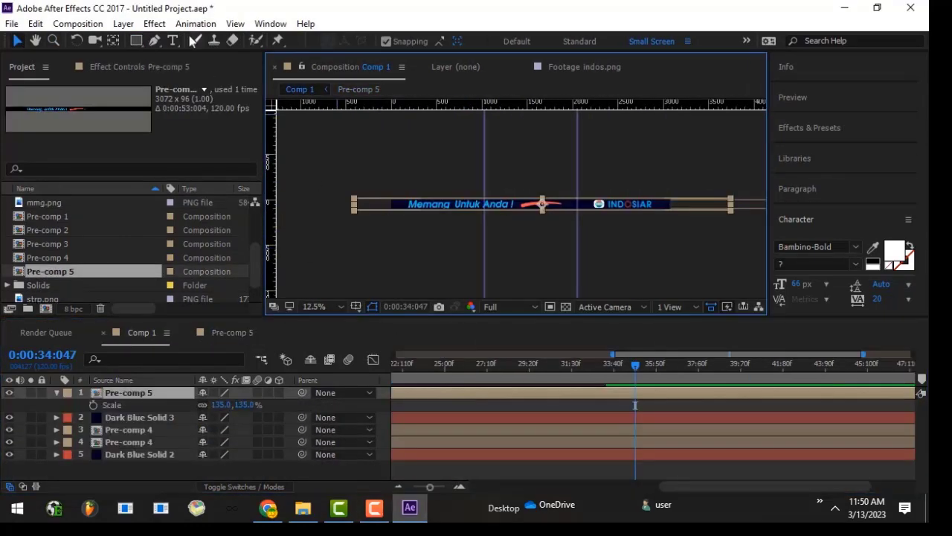
{"action": "left_click", "coordinate": [16, 40]}
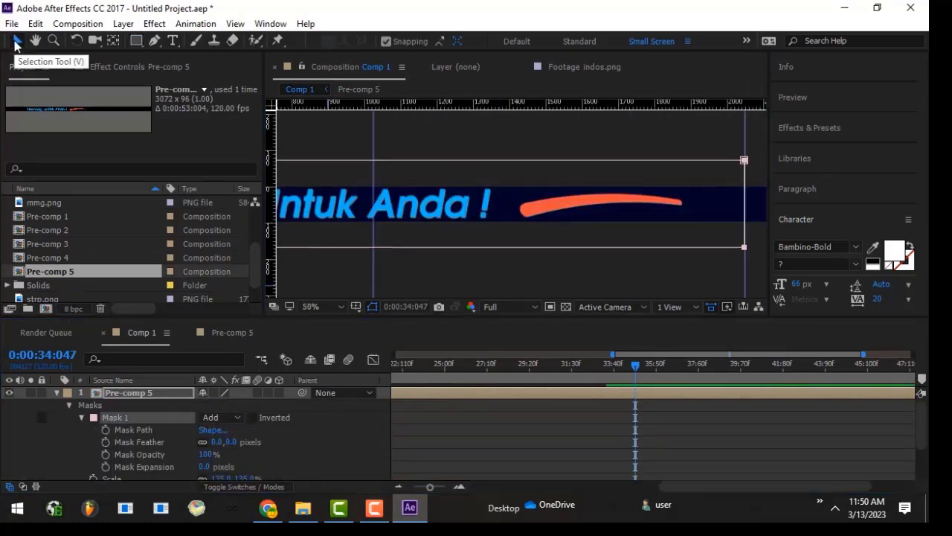
Start Mask Path keyframes around 36 seconds, undoing the first mask reshaping attempt
{"action": "left_click", "coordinate": [106, 429]}
{"action": "left_click", "coordinate": [677, 364]}
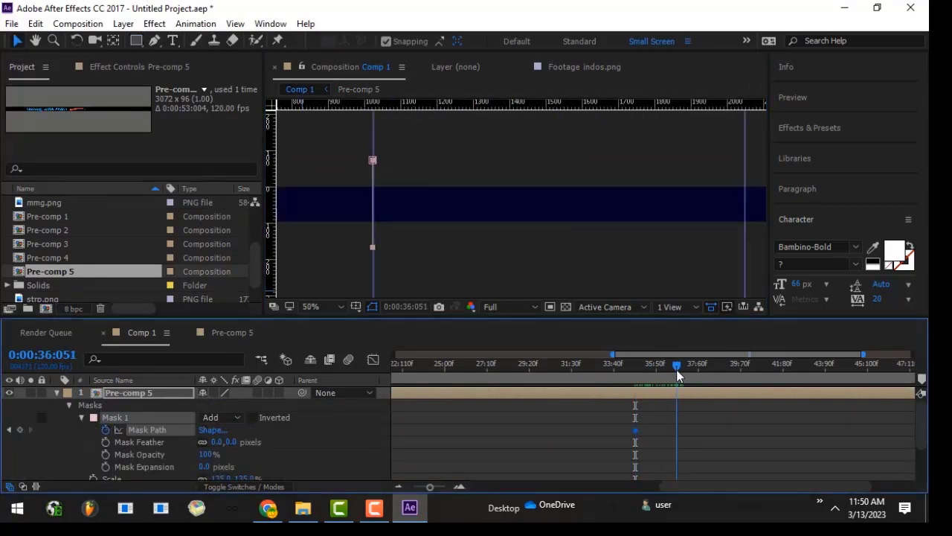
{"action": "left_click_drag", "start_coordinate": [372, 203], "coordinate": [389, 203]}
{"action": "scroll", "coordinate": [663, 182], "scroll_direction": "up", "scroll_amount": 2}
{"action": "scroll", "coordinate": [664, 209], "scroll_direction": "up", "scroll_amount": 2}
{"action": "scroll", "coordinate": [665, 209], "scroll_direction": "down", "scroll_amount": 7}
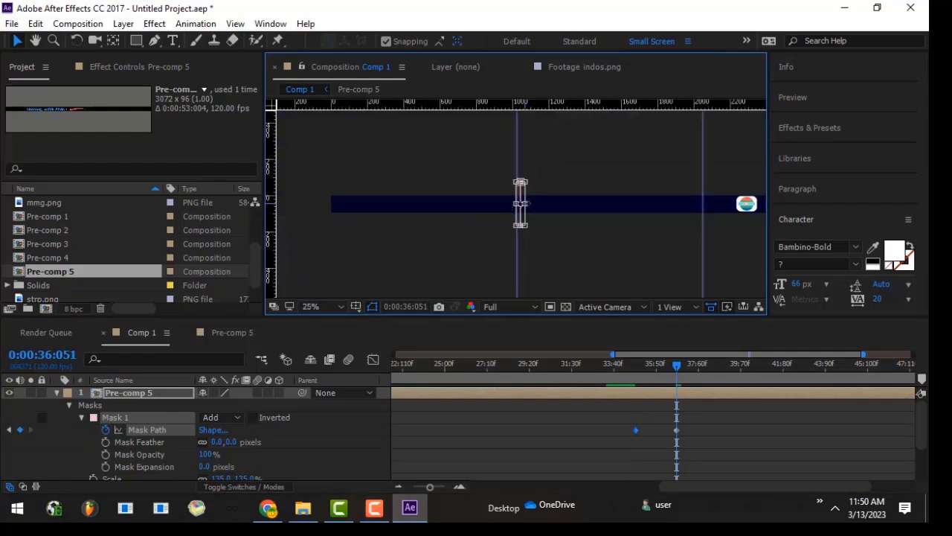
{"action": "left_click_drag", "start_coordinate": [608, 177], "coordinate": [329, 227]}
{"action": "left_click", "coordinate": [748, 364]}
{"action": "mouse_move", "coordinate": [758, 374]}
{"action": "left_mouse_down"}
{"action": "mouse_move", "coordinate": [627, 393]}
{"action": "mouse_move", "coordinate": [638, 389]}
{"action": "left_mouse_up"}
{"action": "key", "text": "ctrl+z"}
{"action": "left_click", "coordinate": [471, 223]}
{"action": "key", "text": "ctrl+z"}
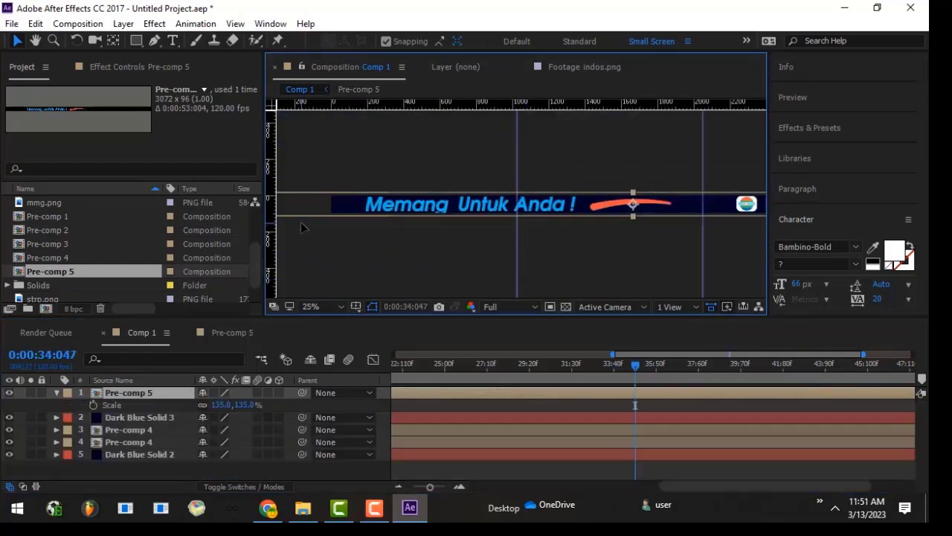
{"action": "key", "text": "ctrl+shift+z"}
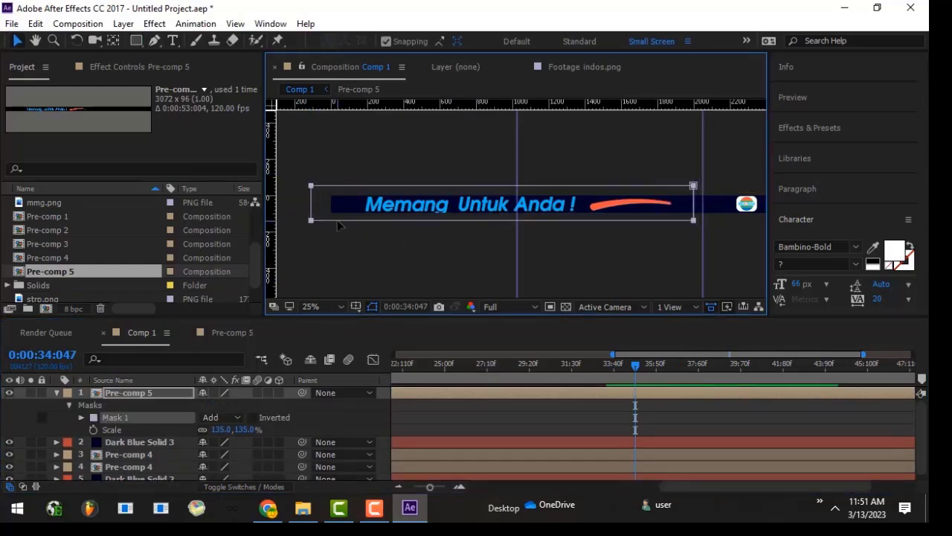
Slide the mask left to hide the tagline, then keyframe it revealing the text later
{"action": "left_click_drag", "start_coordinate": [476, 221], "coordinate": [108, 222]}
{"action": "left_click", "coordinate": [82, 421]}
{"action": "left_click", "coordinate": [81, 418]}
{"action": "left_click", "coordinate": [702, 364]}
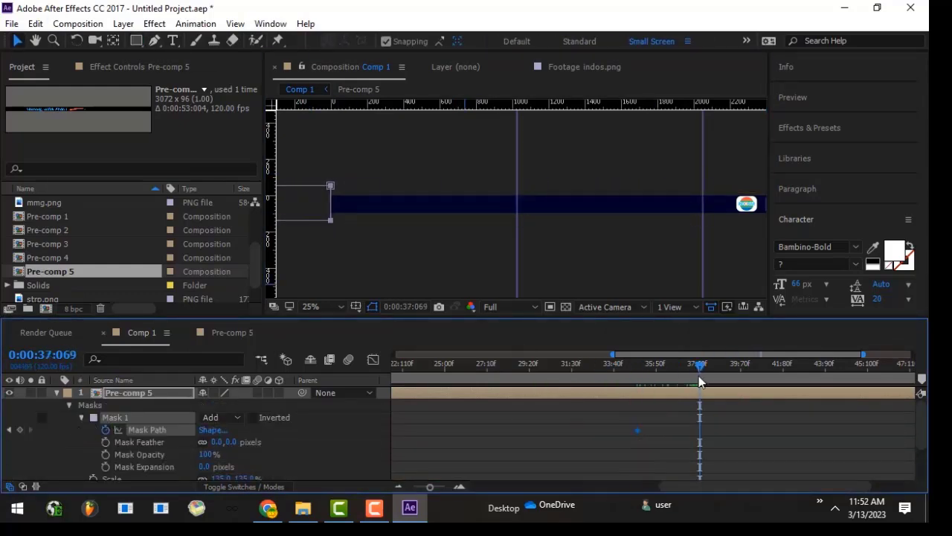
{"action": "left_click", "coordinate": [569, 366]}
{"action": "left_click_drag", "start_coordinate": [570, 366], "coordinate": [771, 366]}
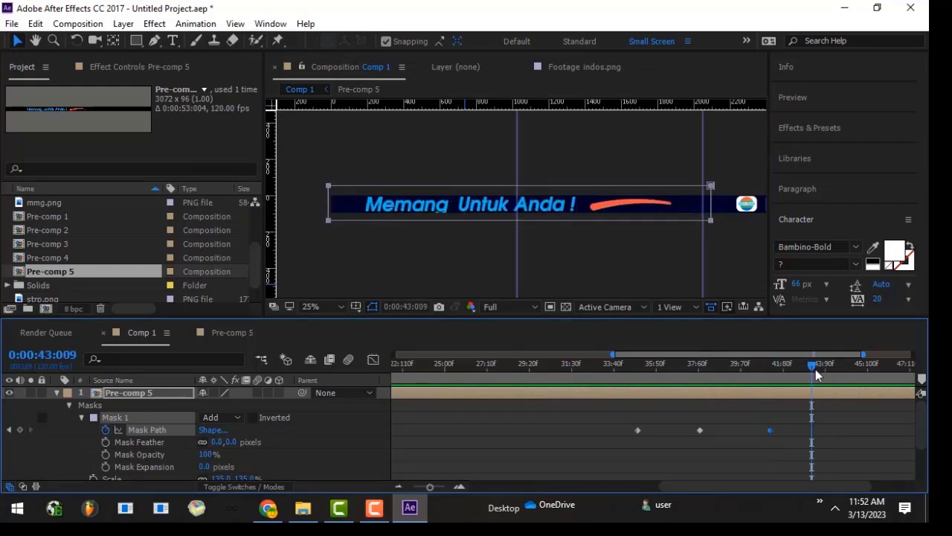
Finish the mask wipe and add the title text 'SCAN INDOSIAR BANDUNG CHANEL 29 UHF'
{"action": "left_click_drag", "start_coordinate": [711, 221], "coordinate": [334, 220]}
{"action": "key", "text": "ctrl+t"}
{"action": "left_click", "coordinate": [372, 197]}
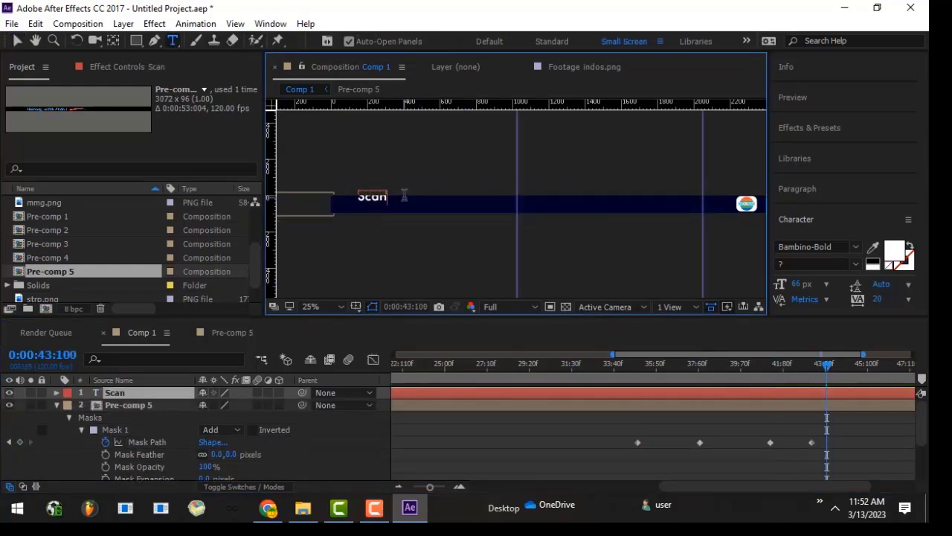
{"action": "key", "text": "ctrl+a"}
{"action": "type", "text": "SCAN INDOSIAR BANDUNG PADA"}
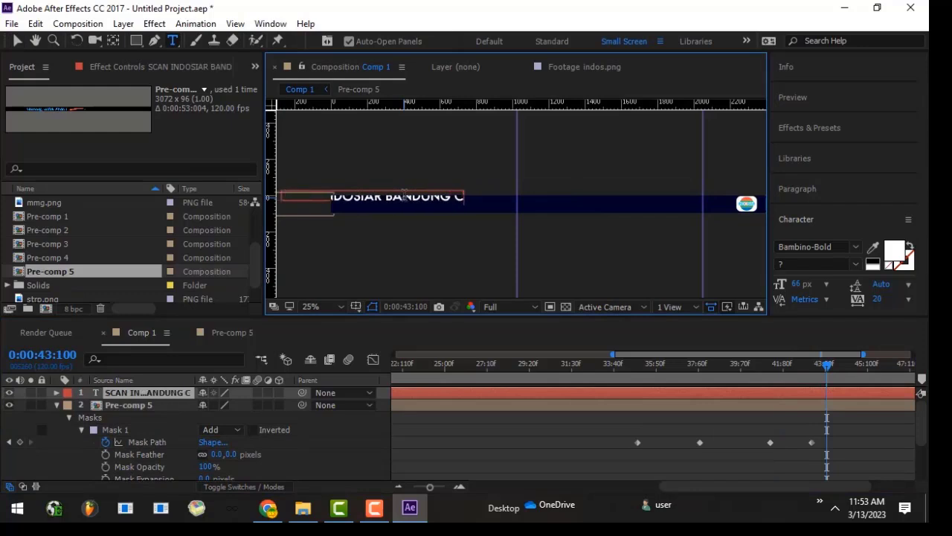
{"action": "type", "text": "HANEL 29 UHF"}
{"action": "key", "text": "Escape"}
{"action": "key", "text": "v"}
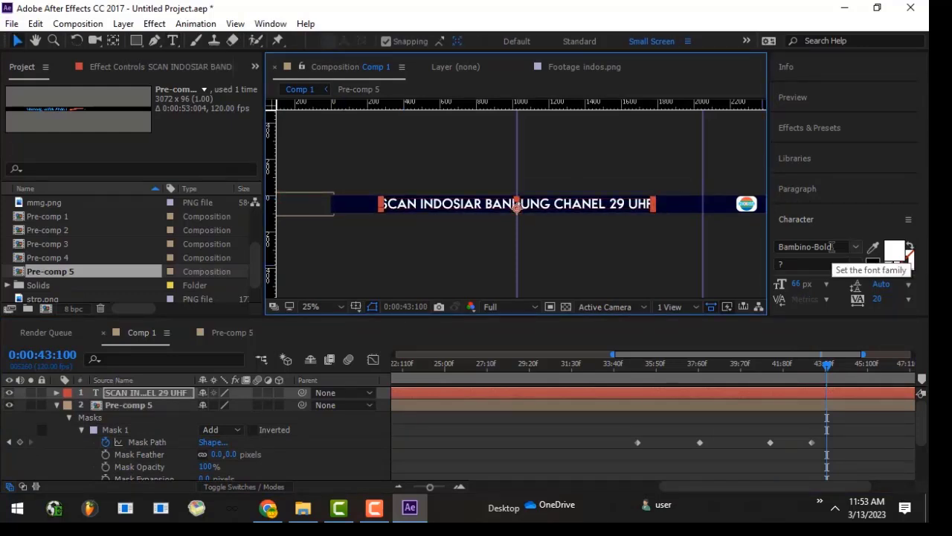
{"action": "scroll", "coordinate": [832, 247], "scroll_direction": "down", "scroll_amount": 1}
Colour the word INDOSIAR blue and CHANEL 29 UHF red in the title
{"action": "key", "text": "ctrl+t"}
{"action": "left_click", "coordinate": [444, 204]}
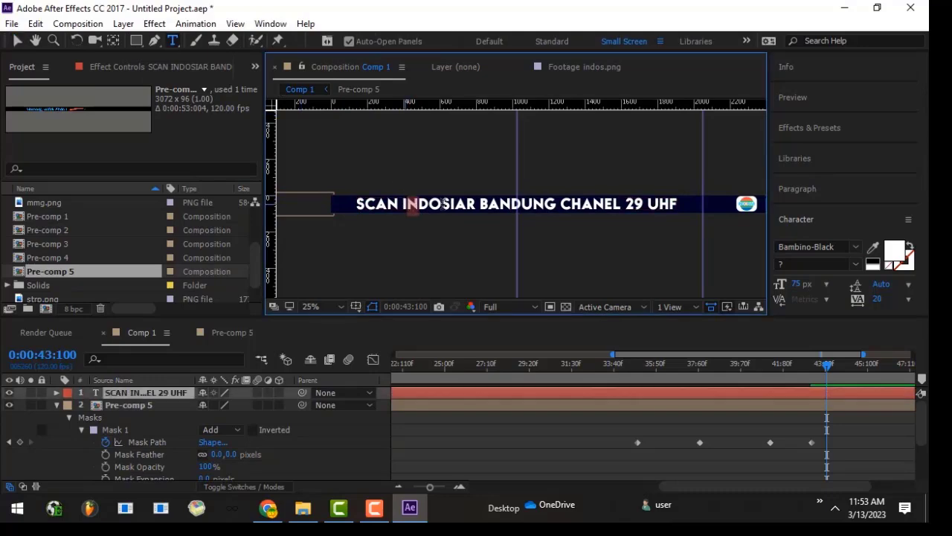
{"action": "left_click_drag", "start_coordinate": [444, 204], "coordinate": [478, 204]}
{"action": "left_click", "coordinate": [895, 251]}
{"action": "left_click", "coordinate": [622, 278]}
{"action": "left_click_drag", "start_coordinate": [559, 204], "coordinate": [677, 204]}
{"action": "left_click", "coordinate": [896, 251]}
{"action": "left_click", "coordinate": [612, 255]}
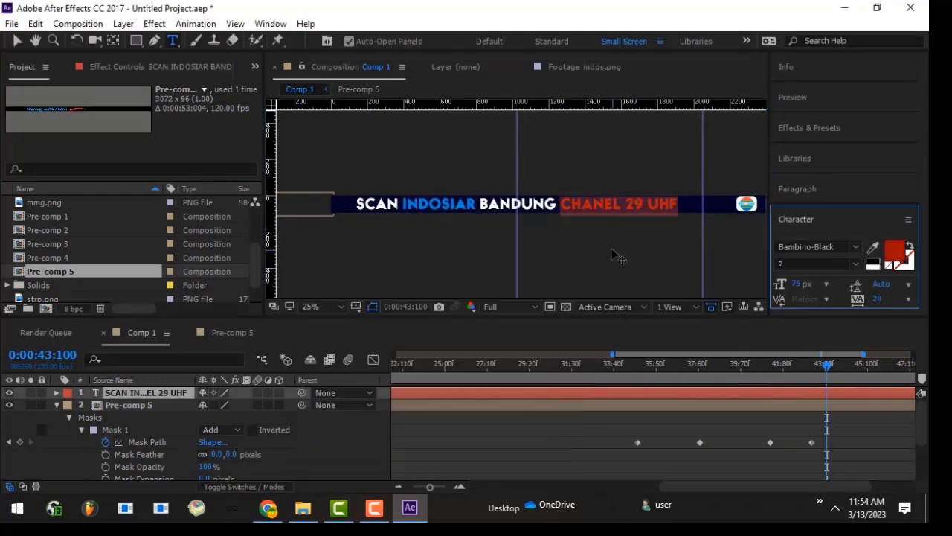
{"action": "key", "text": "Escape"}
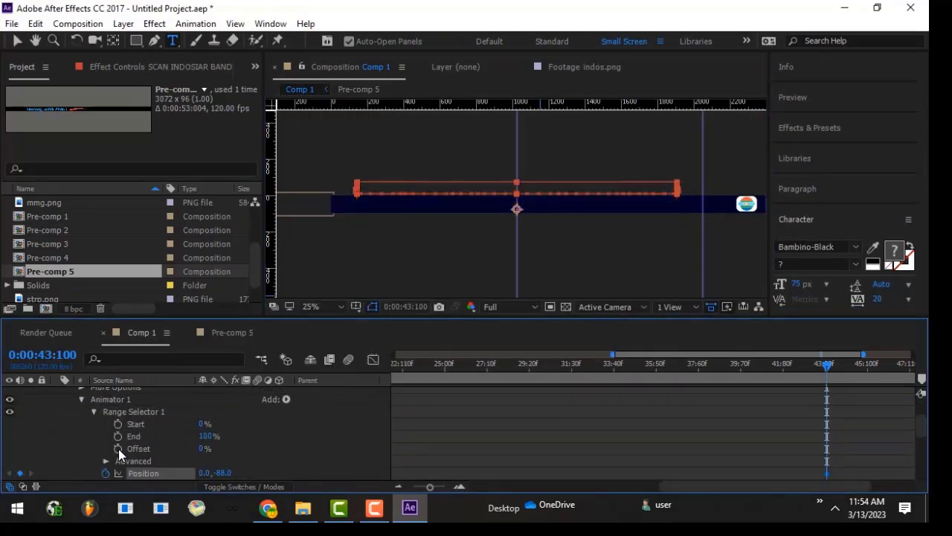
Keyframe the text animator's Offset, preview the animation, and return to the composition start
{"action": "left_click", "coordinate": [118, 449]}
{"action": "key", "text": "space"}
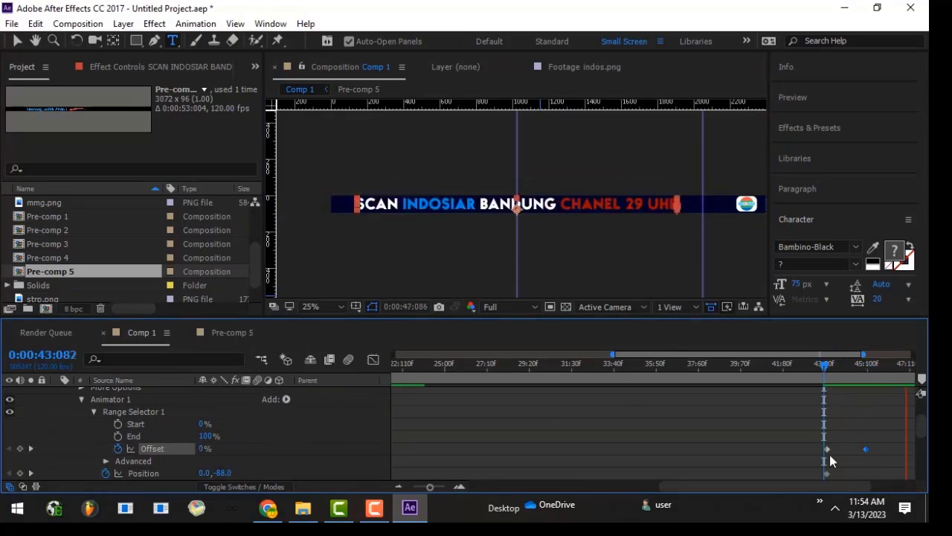
{"action": "left_click", "coordinate": [57, 402]}
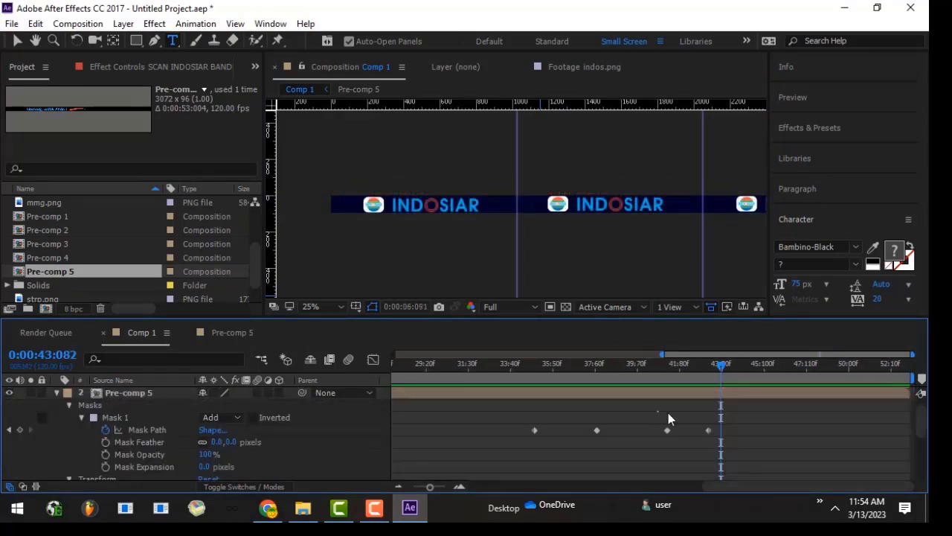
{"action": "key", "text": "u"}
{"action": "left_click_drag", "start_coordinate": [666, 356], "coordinate": [397, 356]}
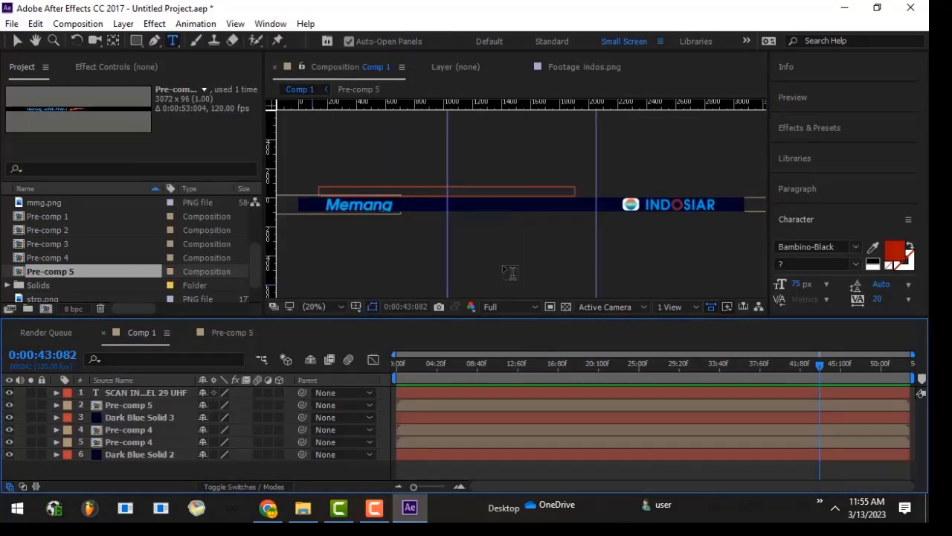
{"action": "left_click", "coordinate": [510, 272]}
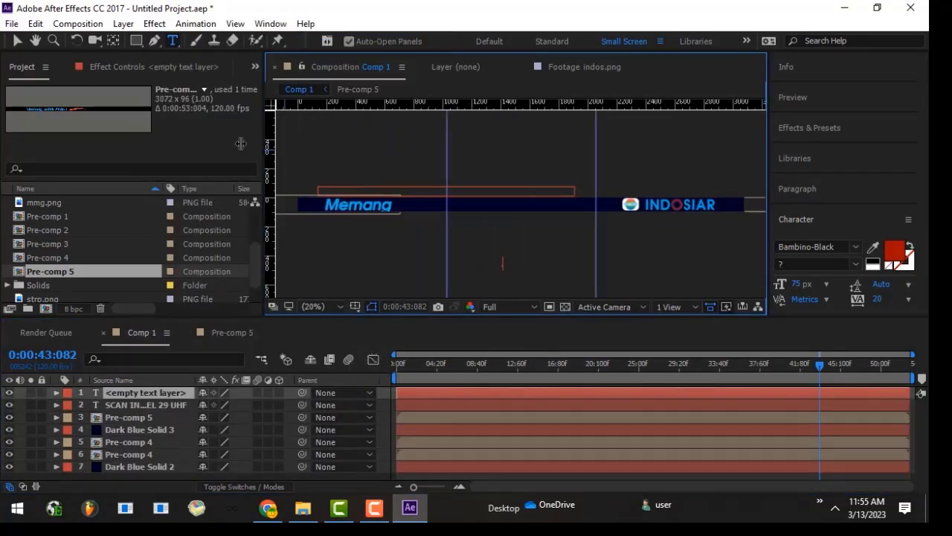
{"action": "left_click", "coordinate": [654, 384]}
{"action": "key", "text": "Home"}
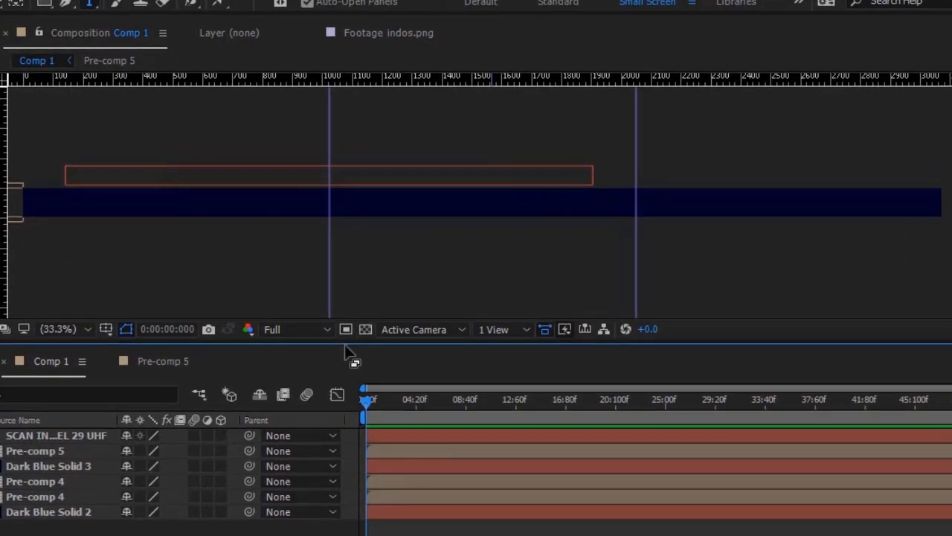
{"action": "key", "text": "space"}
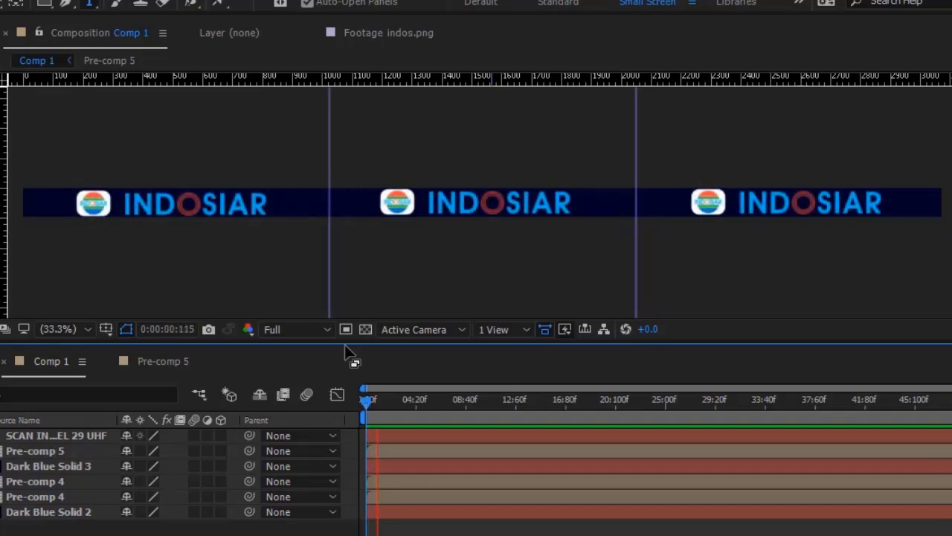
Delete the empty text layer and pre-compose all remaining Comp 1 layers as Pre-comp 6
{"action": "left_click", "coordinate": [441, 241]}
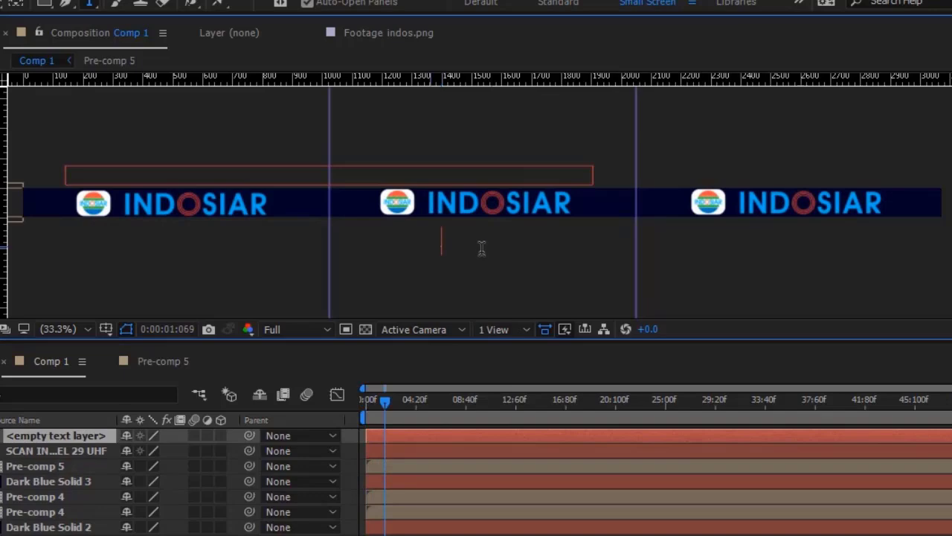
{"action": "left_click", "coordinate": [94, 433]}
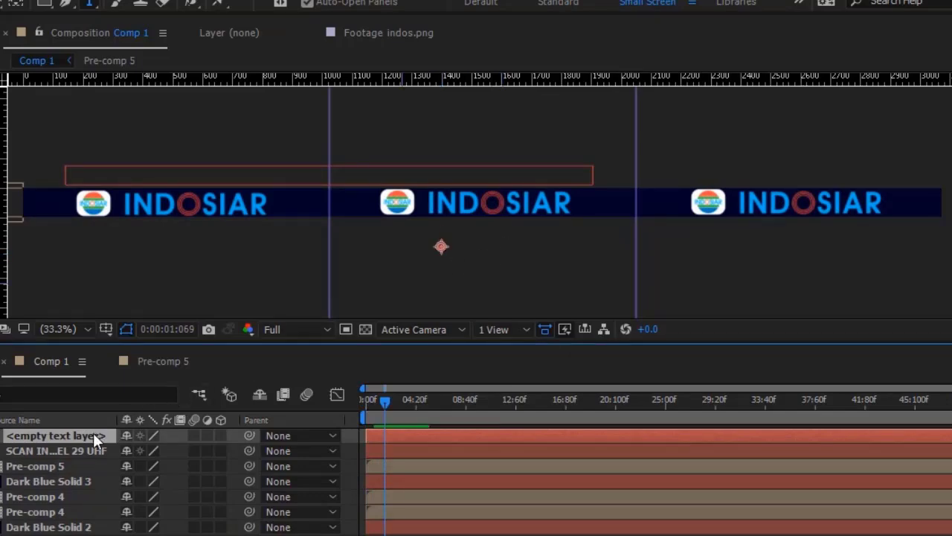
{"action": "key", "text": "Delete"}
{"action": "left_click_drag", "start_coordinate": [41, 530], "coordinate": [44, 432]}
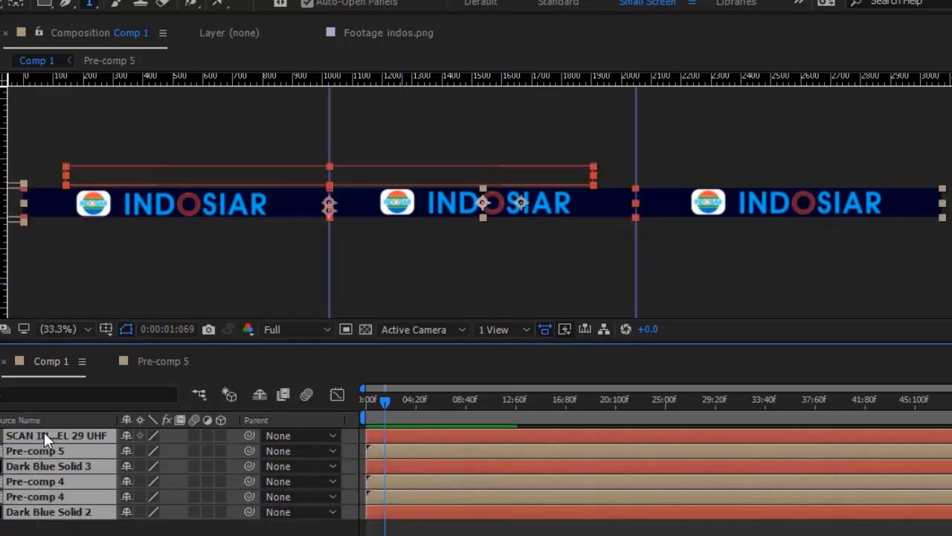
{"action": "right_click", "coordinate": [44, 433]}
{"action": "left_click", "coordinate": [107, 512]}
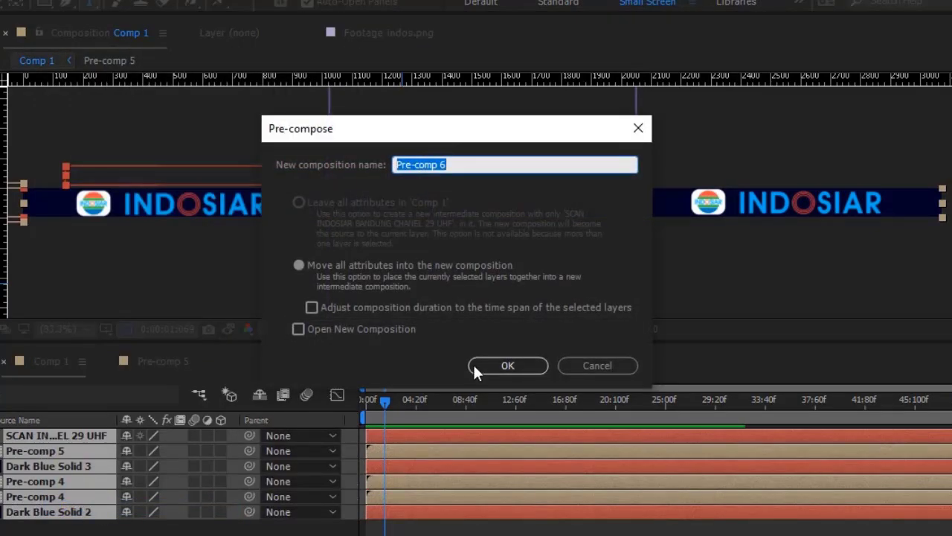
{"action": "left_click", "coordinate": [449, 384]}
{"action": "left_click", "coordinate": [497, 372]}
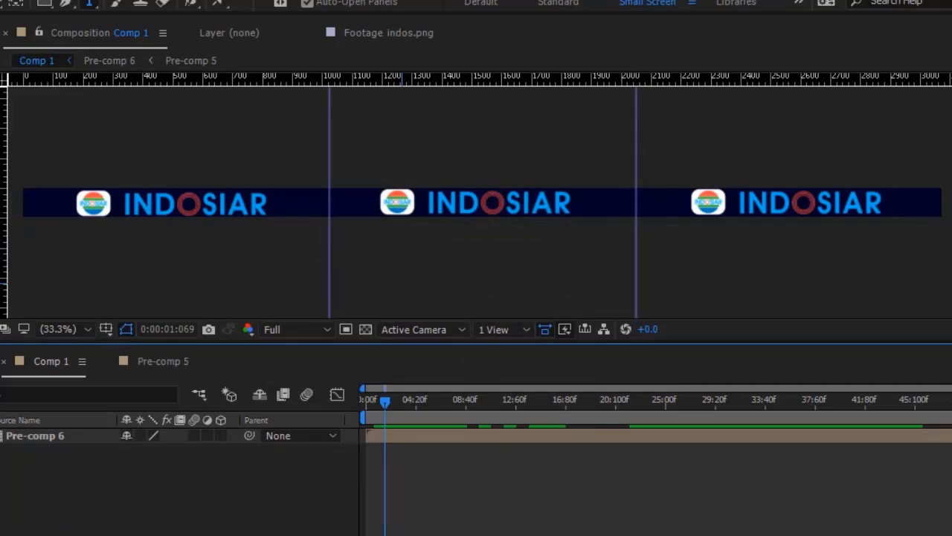
Change Comp 1's composition settings to width 2048 and height 192 px
{"action": "right_click", "coordinate": [451, 157]}
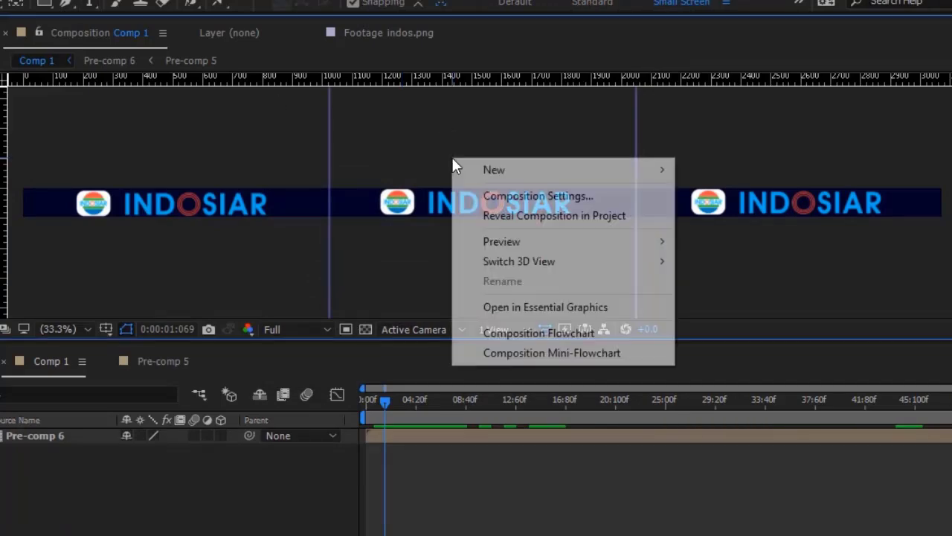
{"action": "left_click", "coordinate": [554, 195]}
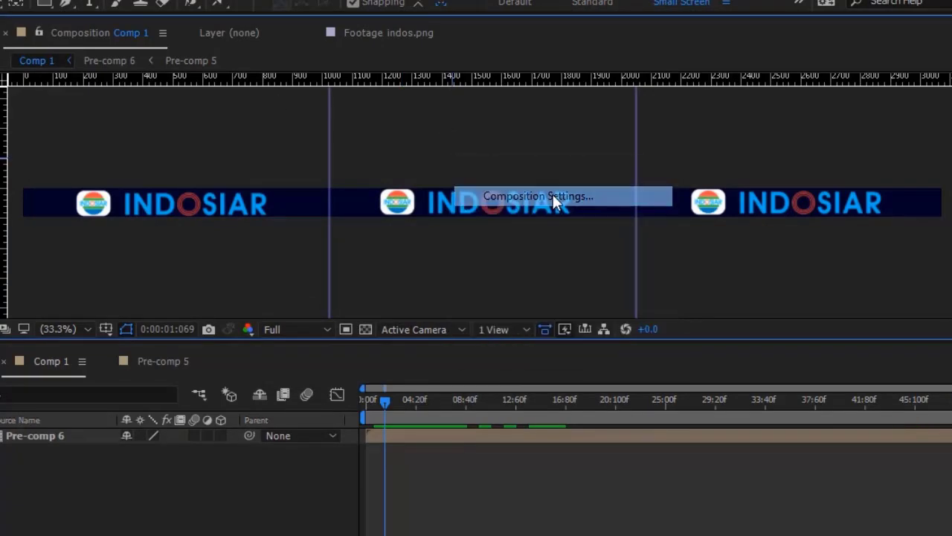
{"action": "left_click", "coordinate": [400, 159]}
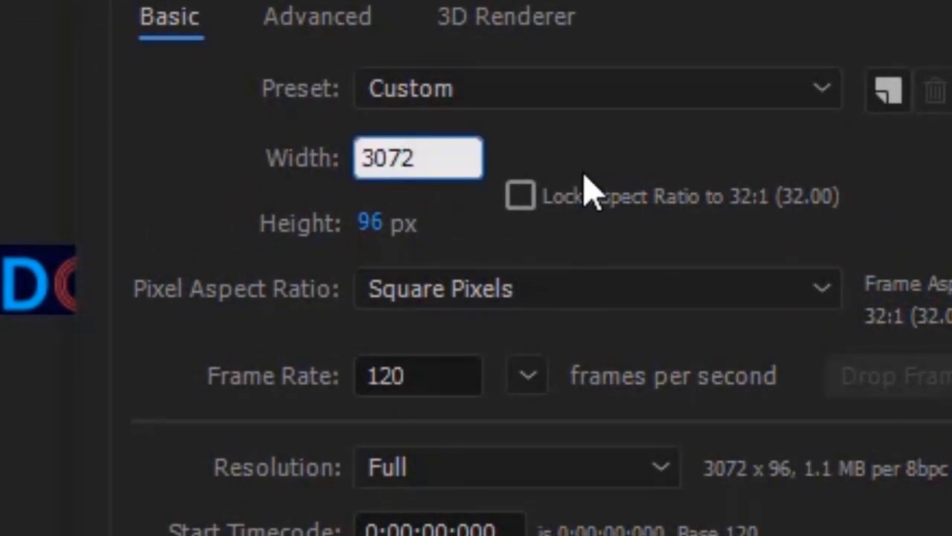
{"action": "left_click_drag", "start_coordinate": [448, 157], "coordinate": [262, 171]}
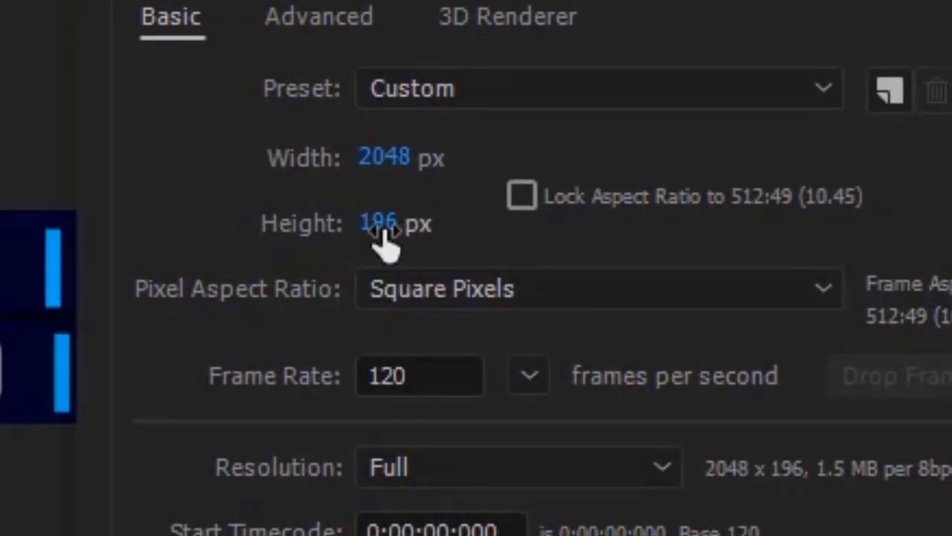
{"action": "left_click", "coordinate": [385, 226]}
{"action": "type", "text": "192"}
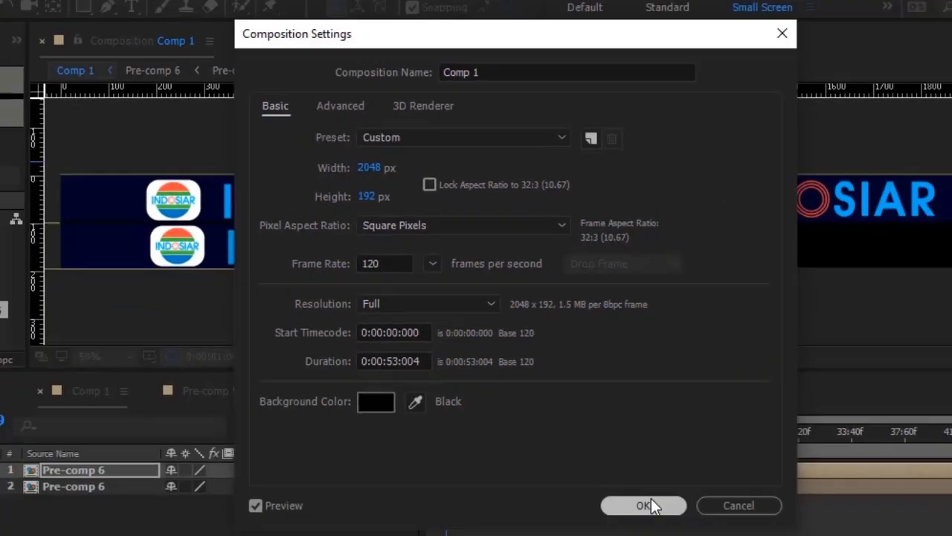
{"action": "left_click", "coordinate": [650, 504]}
{"action": "left_click", "coordinate": [472, 283]}
{"action": "left_click", "coordinate": [480, 201]}
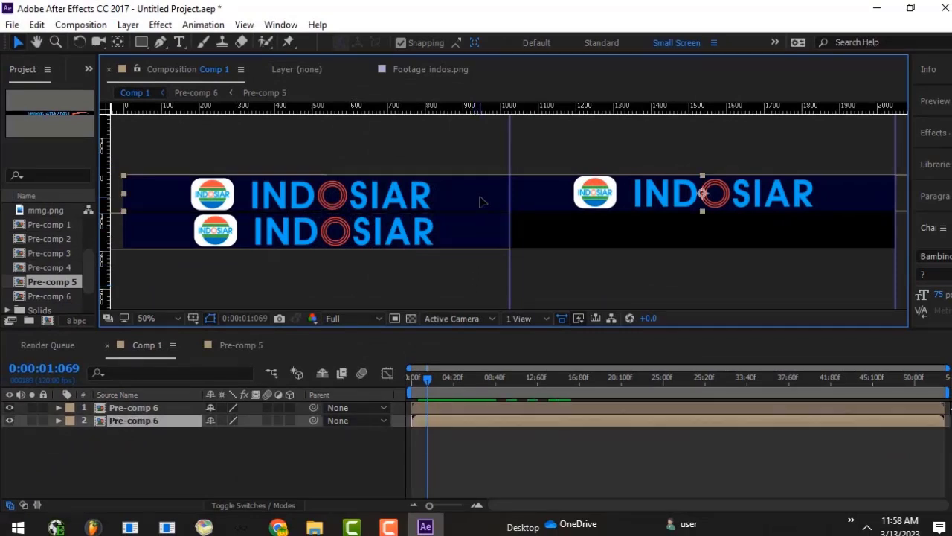
{"action": "left_click", "coordinate": [480, 224]}
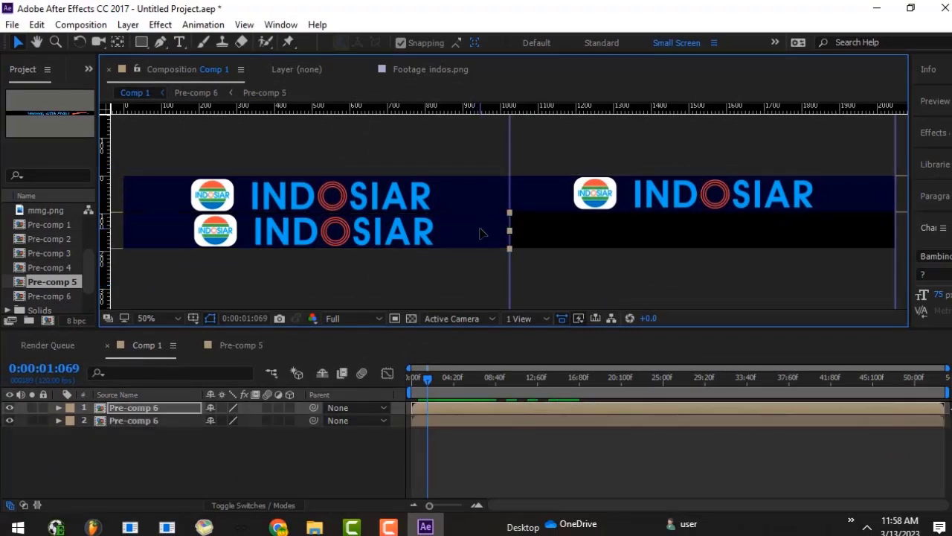
{"action": "left_click", "coordinate": [477, 289]}
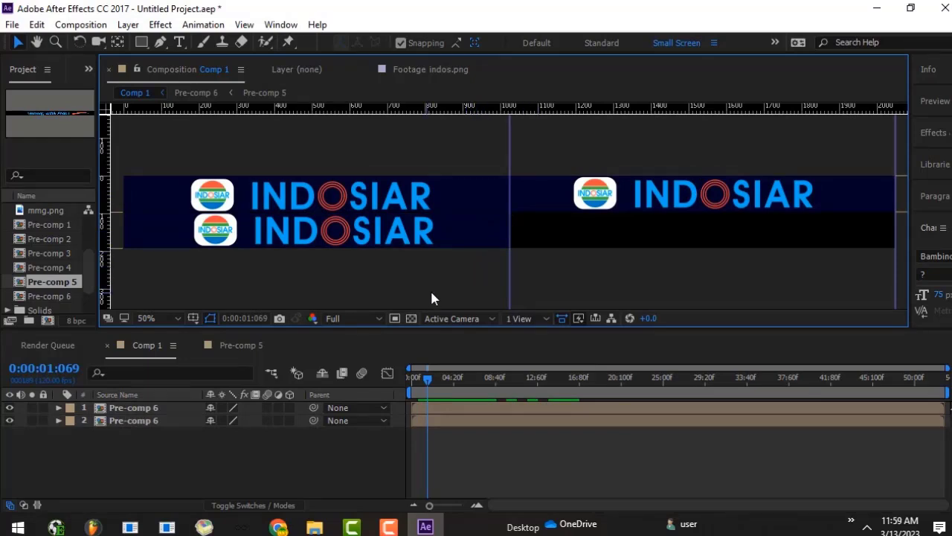
{"action": "left_click_drag", "start_coordinate": [427, 382], "coordinate": [436, 382]}
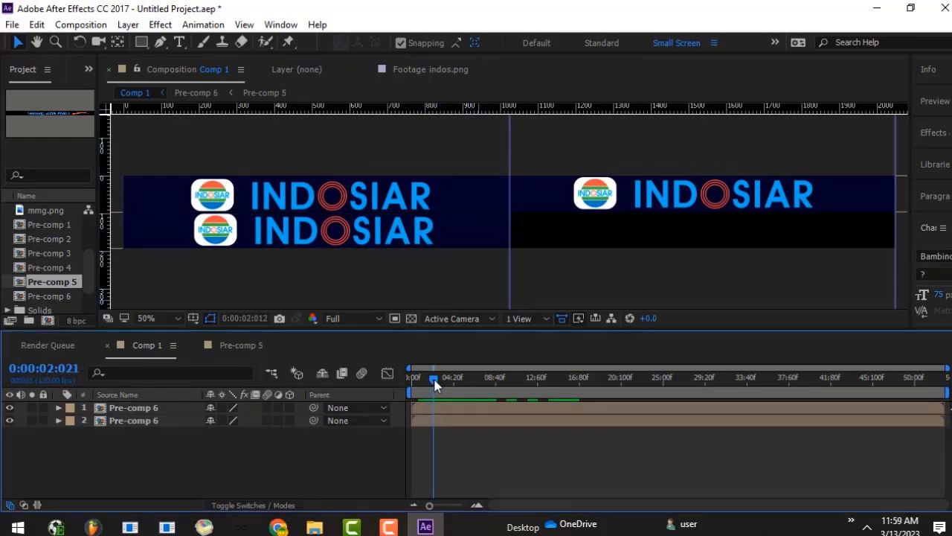
{"action": "left_click_drag", "start_coordinate": [515, 383], "coordinate": [706, 389]}
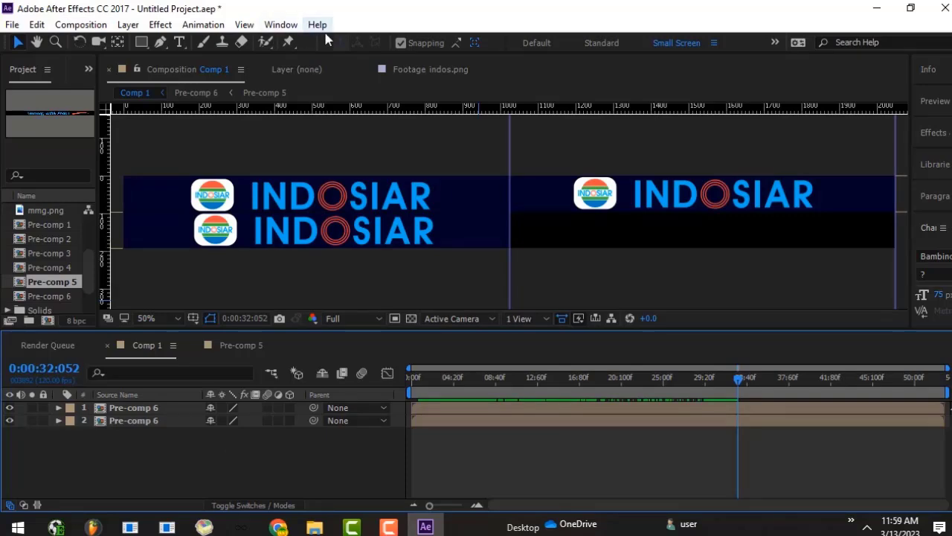
Add Comp 1 to the Render Queue with output file '4a INDOSIAR' in the persib folder
{"action": "left_click", "coordinate": [82, 25]}
{"action": "left_click", "coordinate": [81, 25]}
{"action": "left_click", "coordinate": [128, 24]}
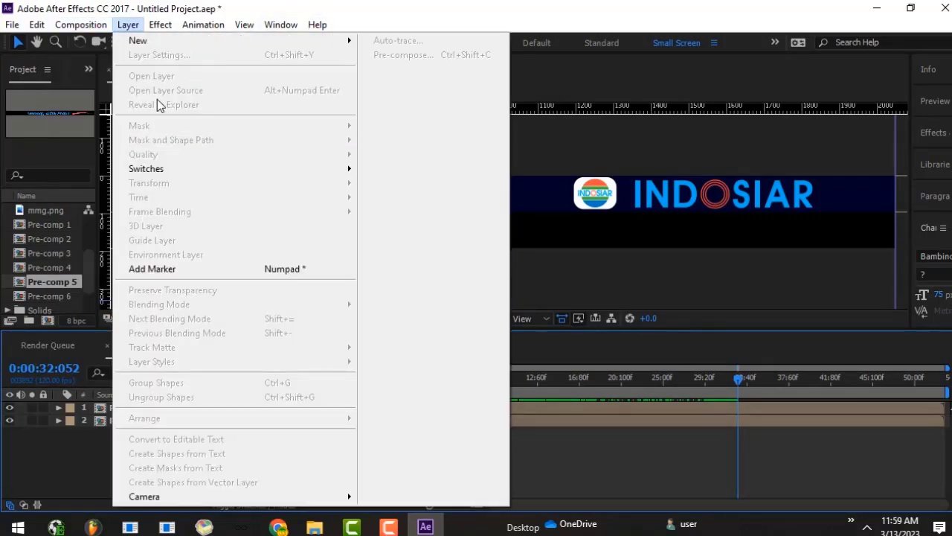
{"action": "mouse_move", "coordinate": [91, 29]}
{"action": "left_click", "coordinate": [130, 151]}
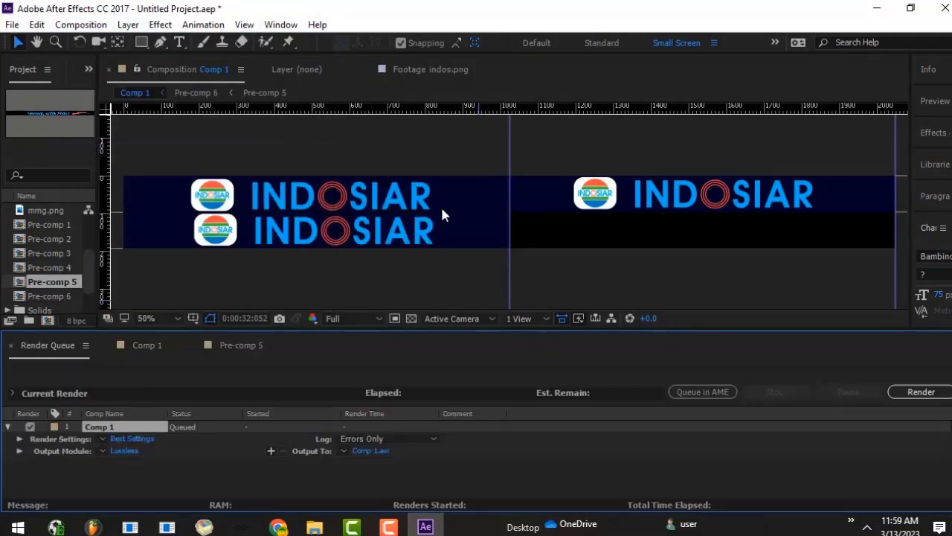
{"action": "left_click", "coordinate": [370, 451]}
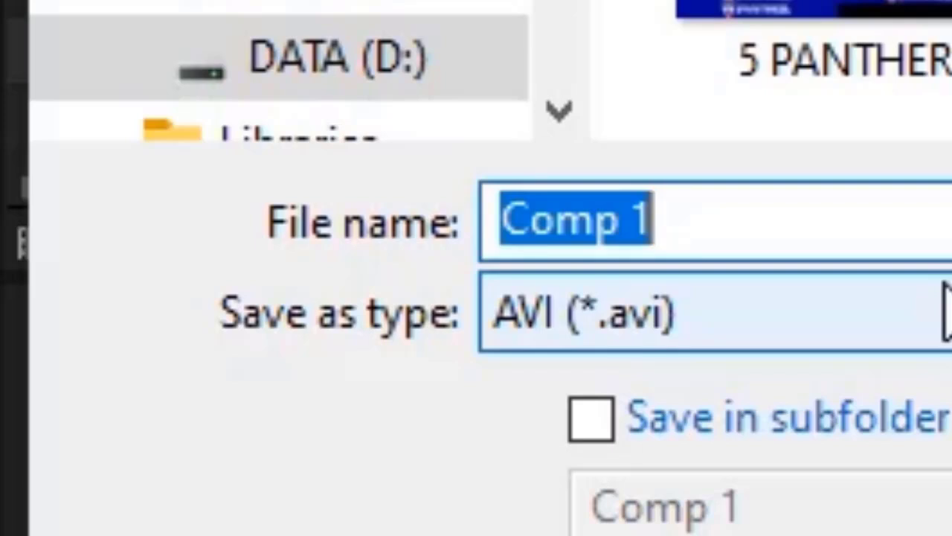
{"action": "type", "text": "4a I"}
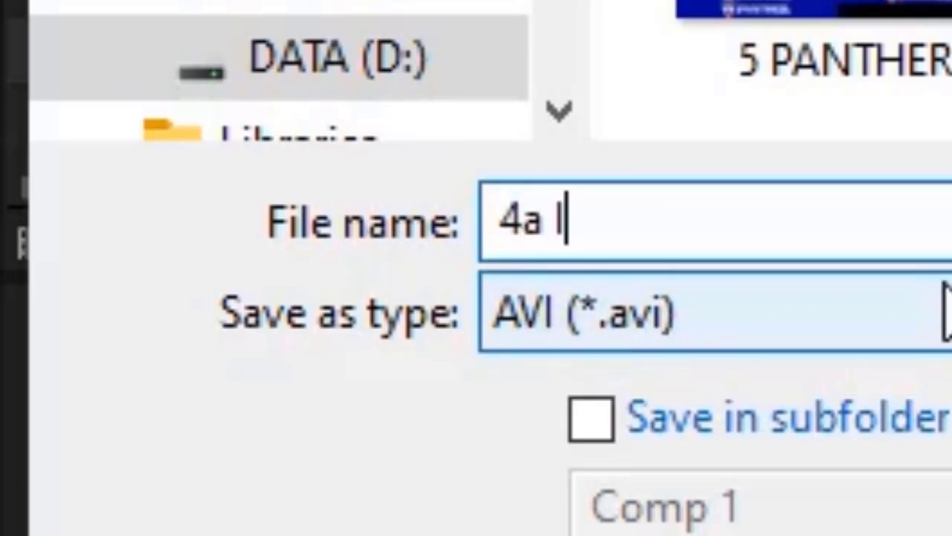
{"action": "type", "text": "NDOSIAR"}
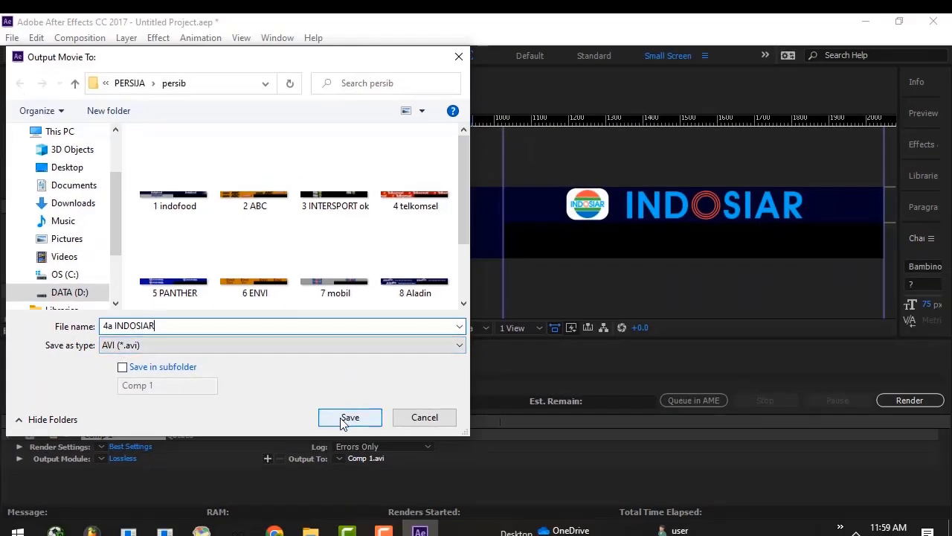
{"action": "left_click", "coordinate": [347, 419]}
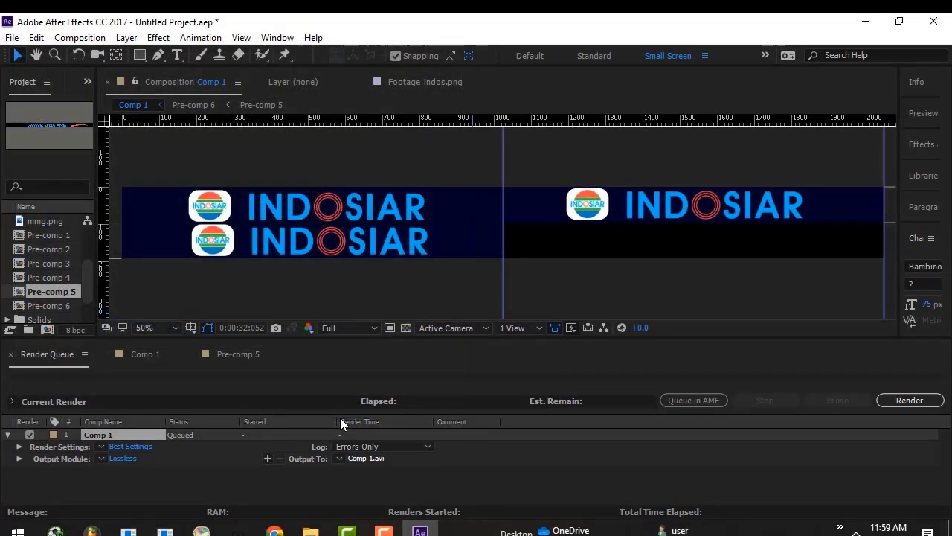
Render Comp 1 to 4a INDOSIAR.avi from the Render Queue
{"action": "left_click", "coordinate": [909, 401]}
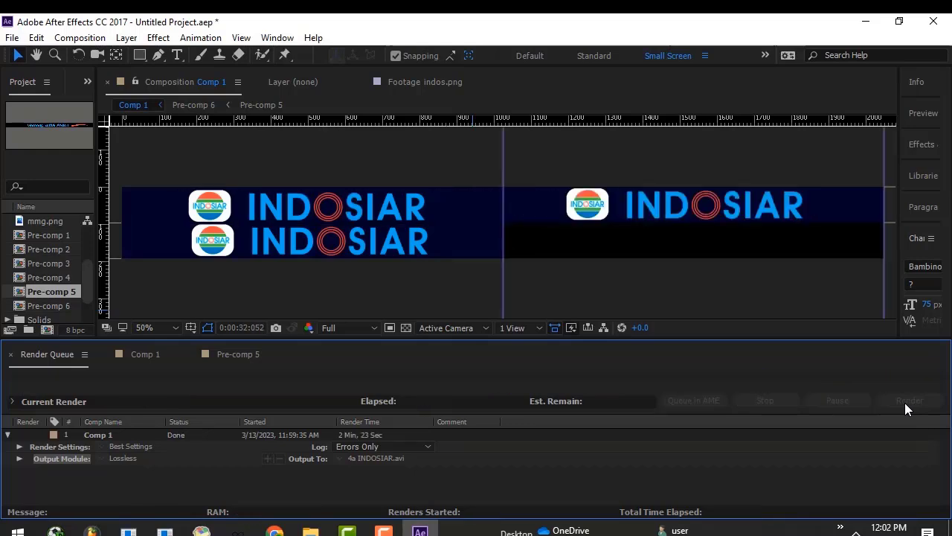
Browse to DATA (D:) > PERSIJA > persib and bring up the 4a INDOSIAR video's context menu
{"action": "key", "text": "super+e"}
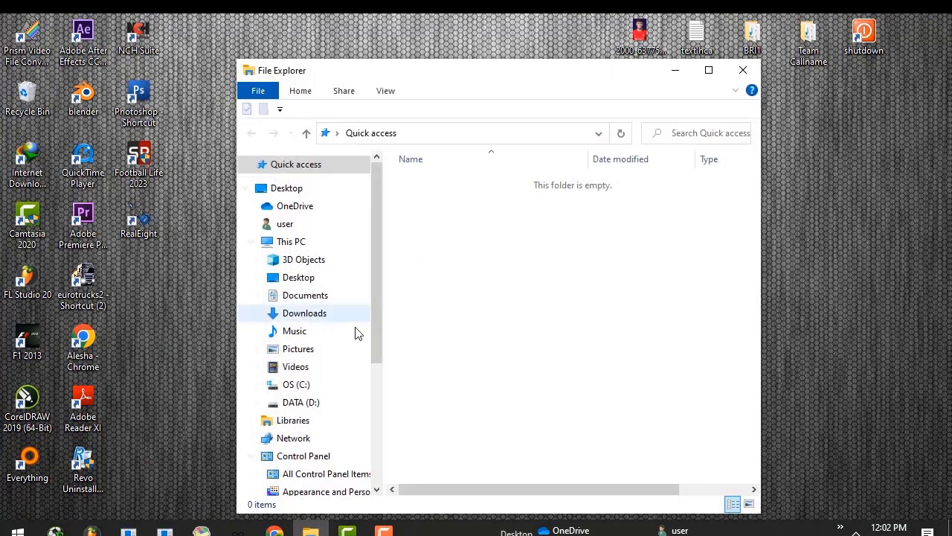
{"action": "left_click", "coordinate": [319, 405]}
{"action": "double_click", "coordinate": [438, 197]}
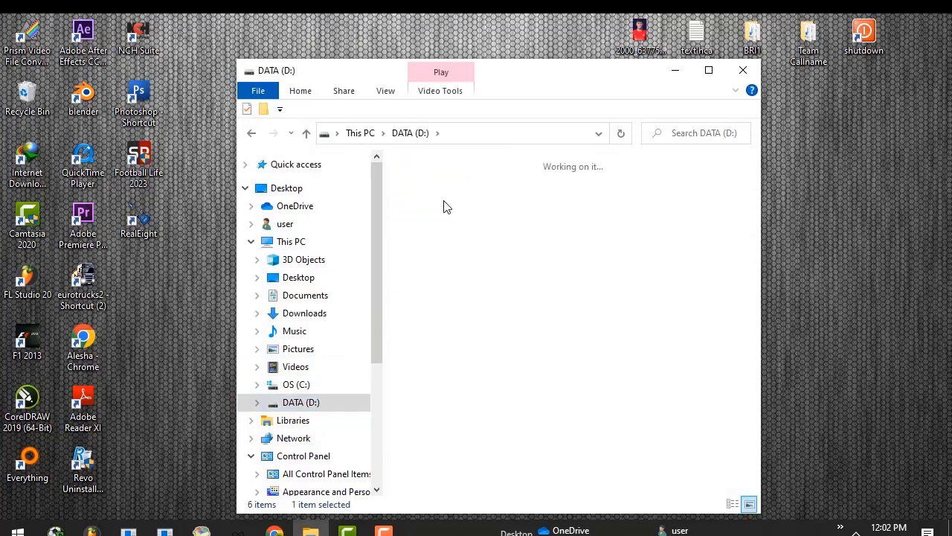
{"action": "double_click", "coordinate": [446, 209]}
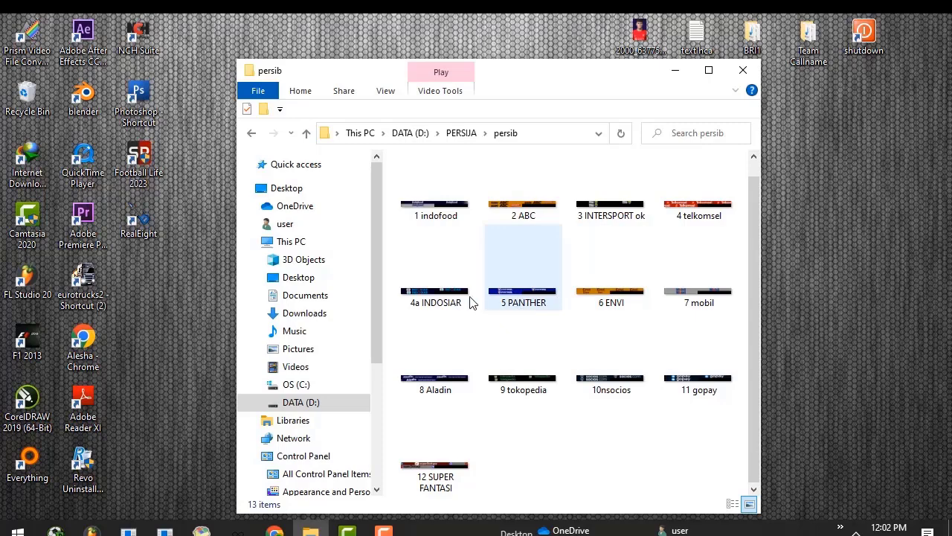
{"action": "left_click", "coordinate": [444, 303]}
{"action": "right_click", "coordinate": [446, 289]}
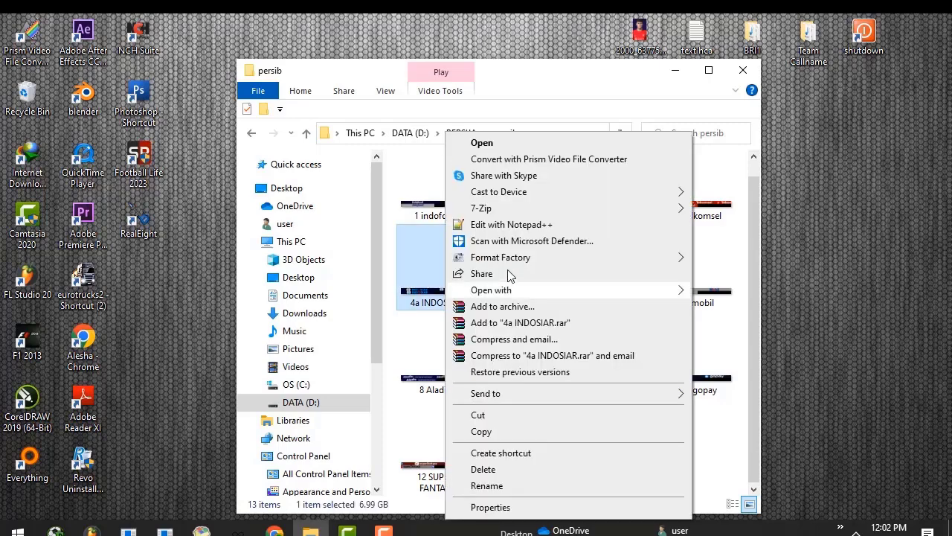
Play 4a INDOSIAR in Windows Media Player, scrub ahead through it, then close the player
{"action": "mouse_move", "coordinate": [509, 291]}
{"action": "left_click", "coordinate": [701, 376]}
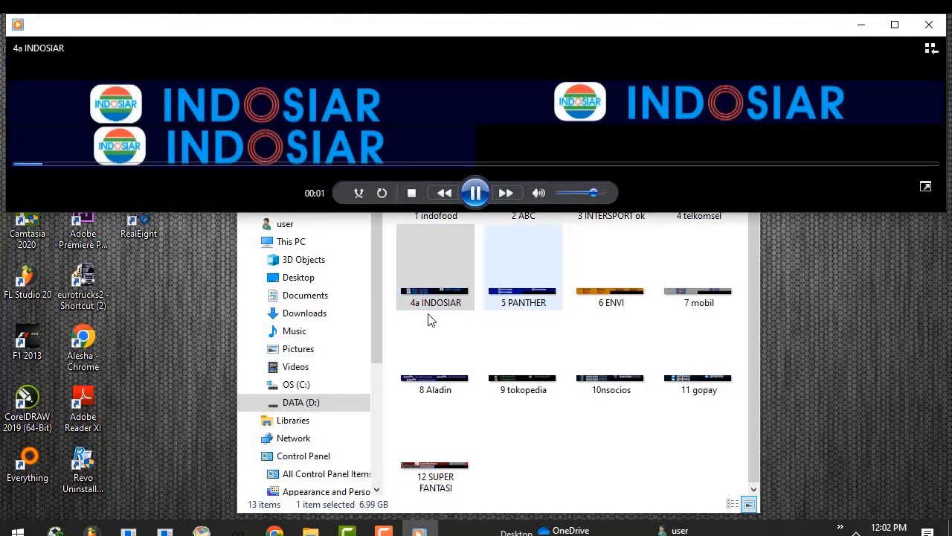
{"action": "left_click", "coordinate": [139, 164]}
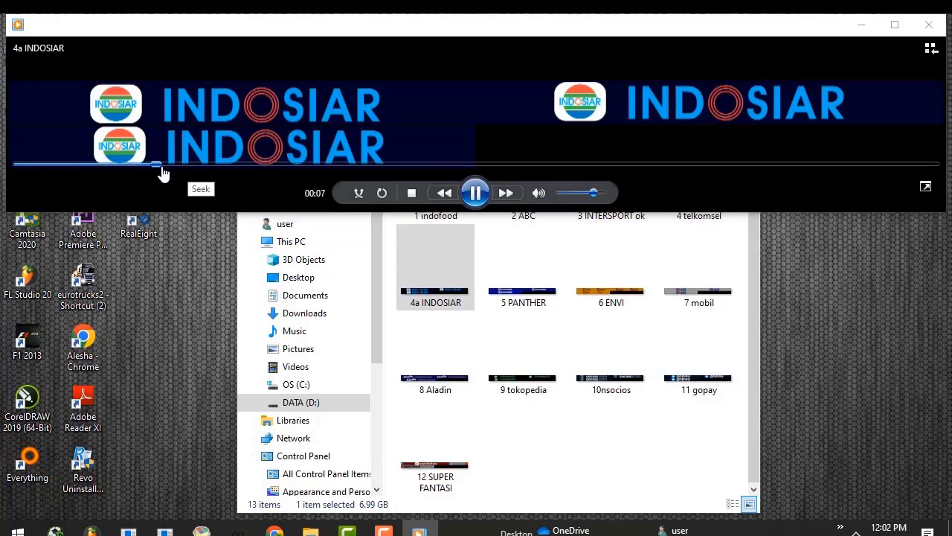
{"action": "left_click_drag", "start_coordinate": [159, 165], "coordinate": [226, 165]}
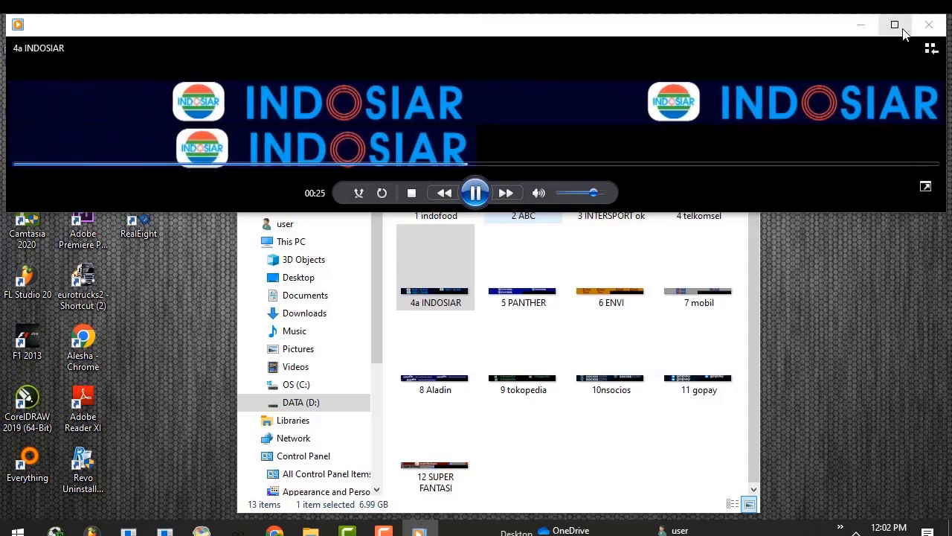
{"action": "left_click", "coordinate": [928, 25]}
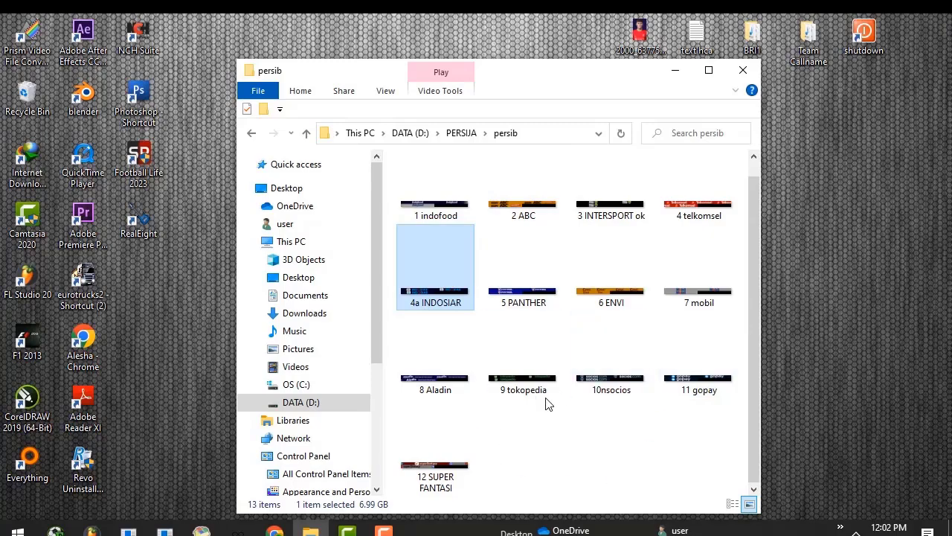
Close the logo indosiar tab and load persib.co.id/clubs/sponsors/intersoccer, scrolling down to the sponsor logos
{"action": "left_click", "coordinate": [274, 531]}
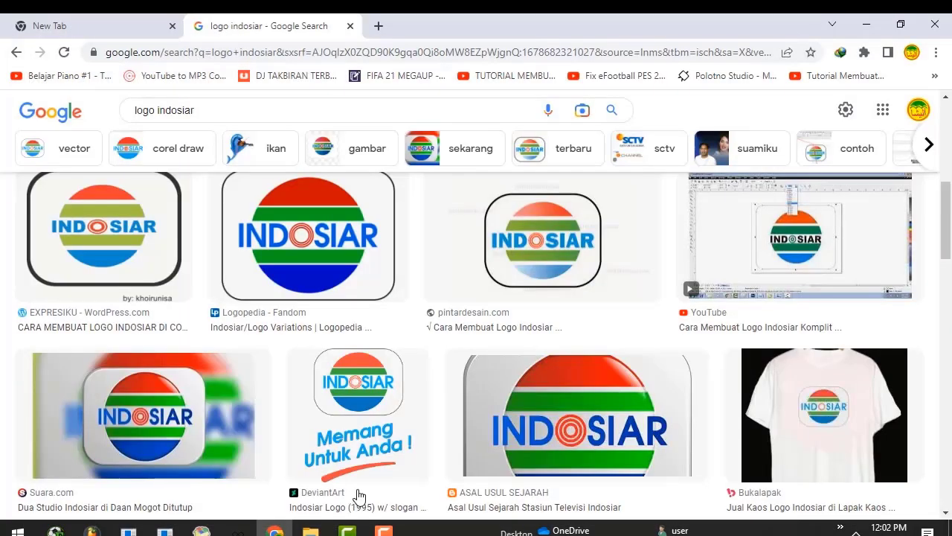
{"action": "left_click", "coordinate": [349, 26]}
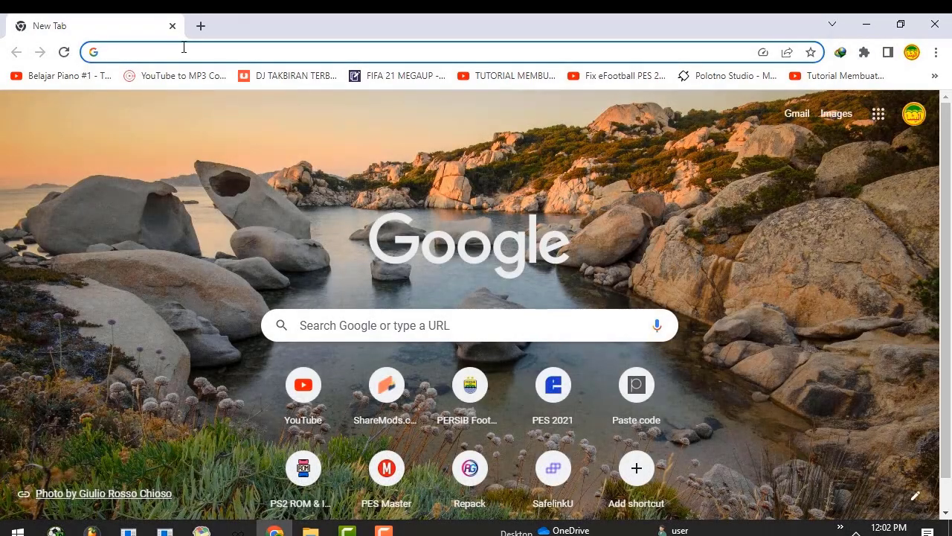
{"action": "left_click", "coordinate": [183, 48]}
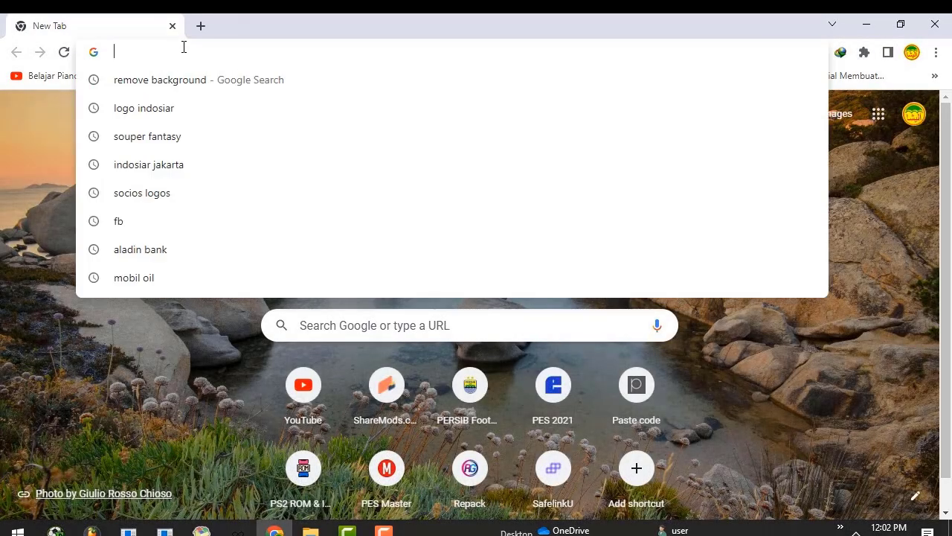
{"action": "type", "text": "per"}
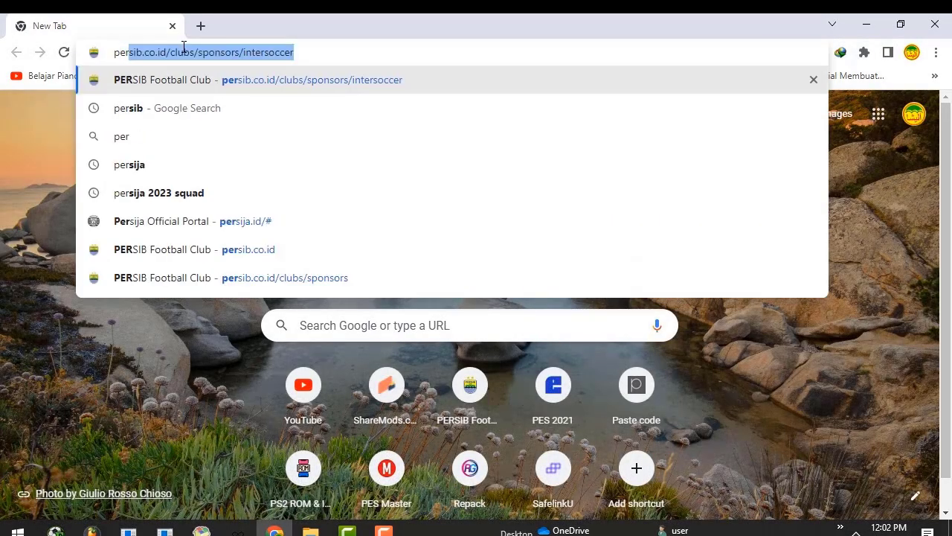
{"action": "left_click", "coordinate": [185, 80]}
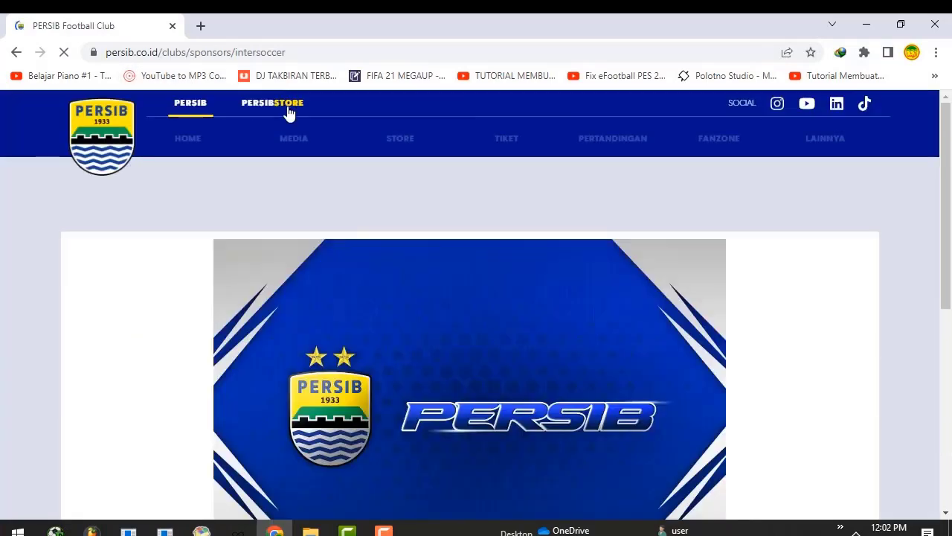
{"action": "left_click_drag", "start_coordinate": [947, 156], "coordinate": [942, 347]}
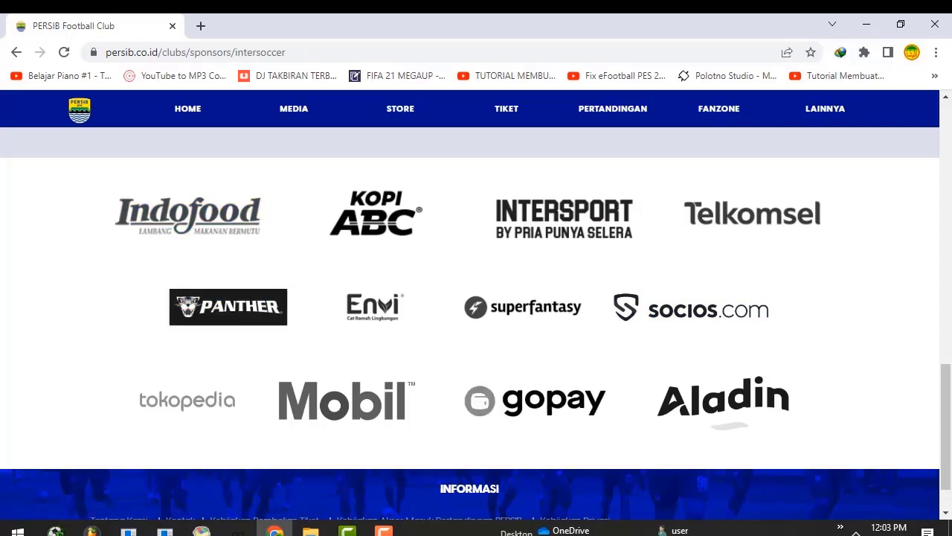
{"action": "left_click", "coordinate": [311, 531]}
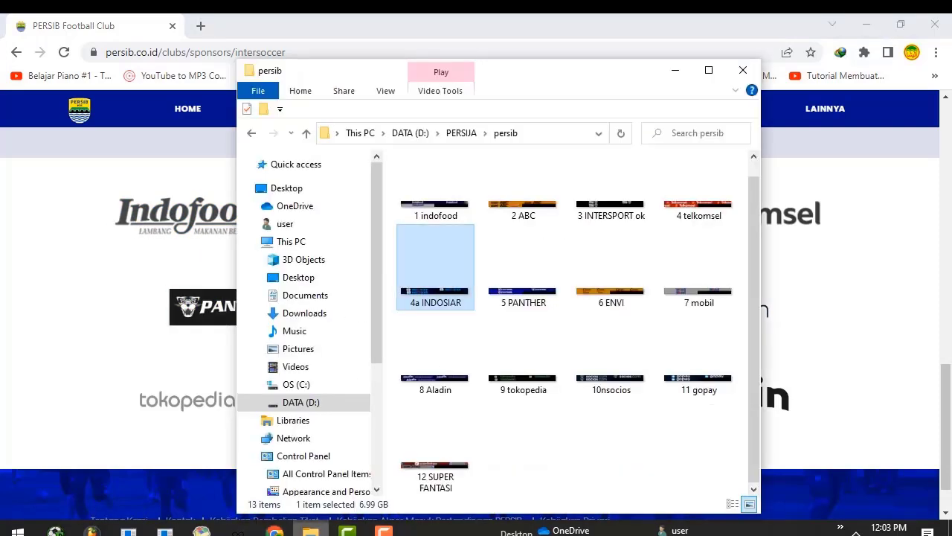
{"action": "left_click", "coordinate": [436, 215]}
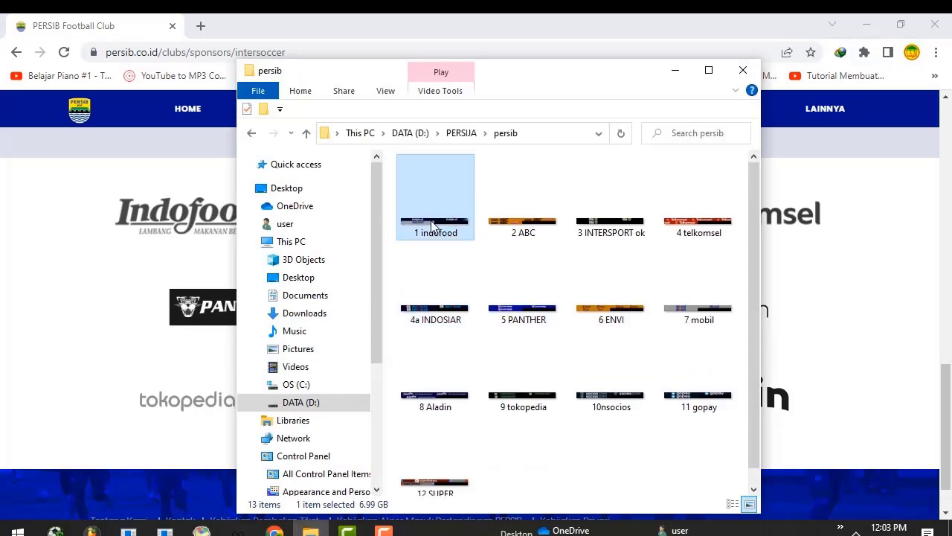
{"action": "key", "text": "shift+F10"}
{"action": "mouse_move", "coordinate": [476, 291]}
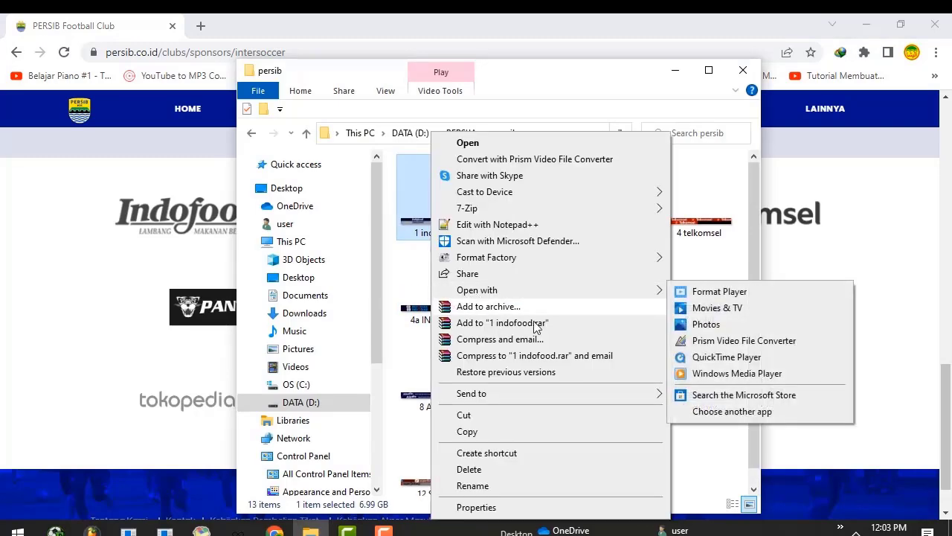
{"action": "left_click", "coordinate": [700, 374]}
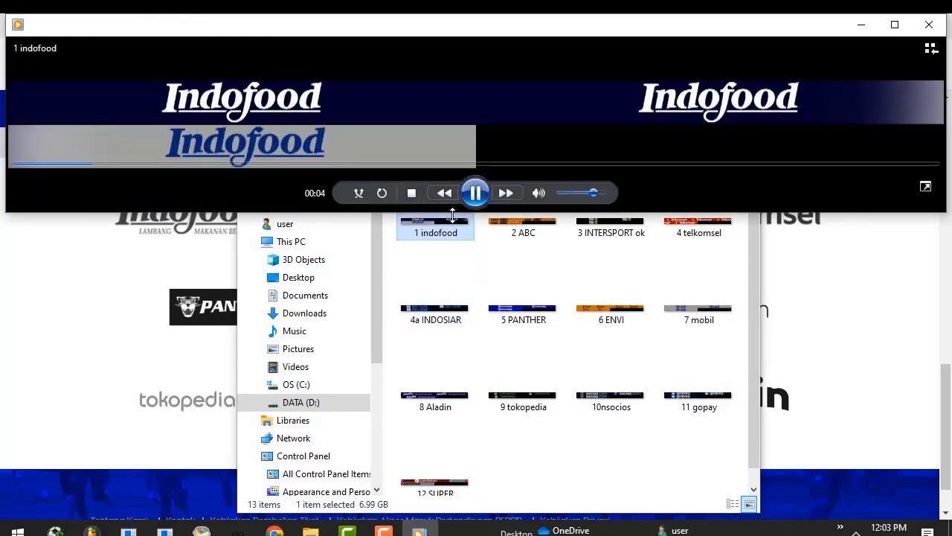
{"action": "left_click", "coordinate": [282, 163]}
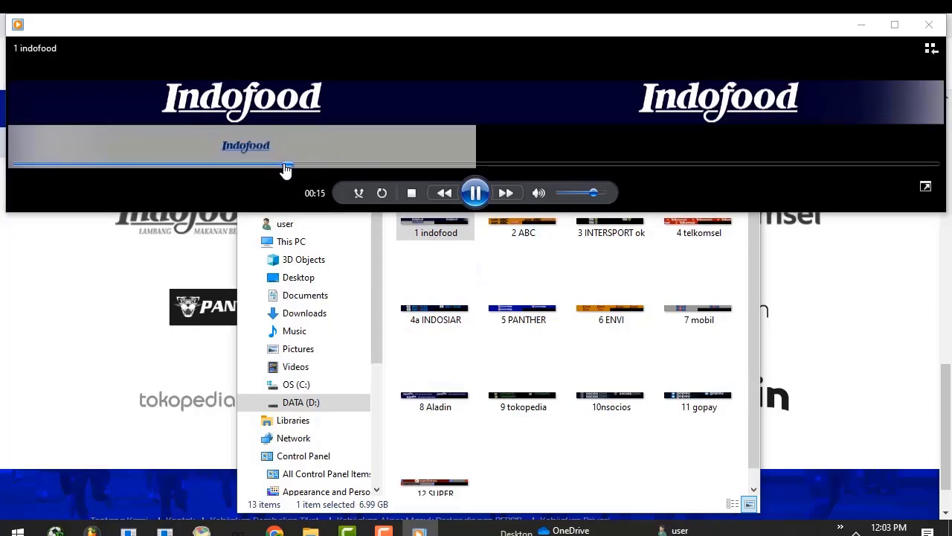
{"action": "left_click", "coordinate": [490, 165]}
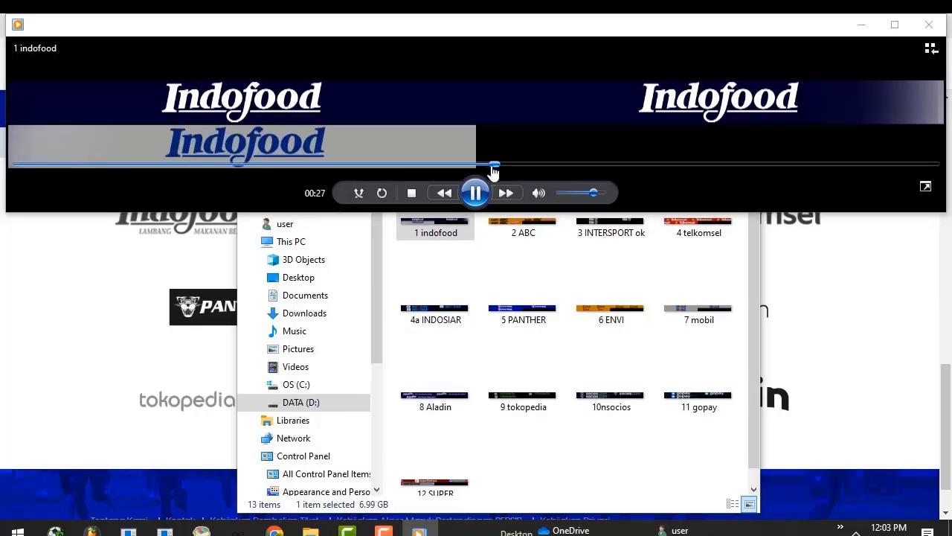
{"action": "left_click", "coordinate": [646, 166]}
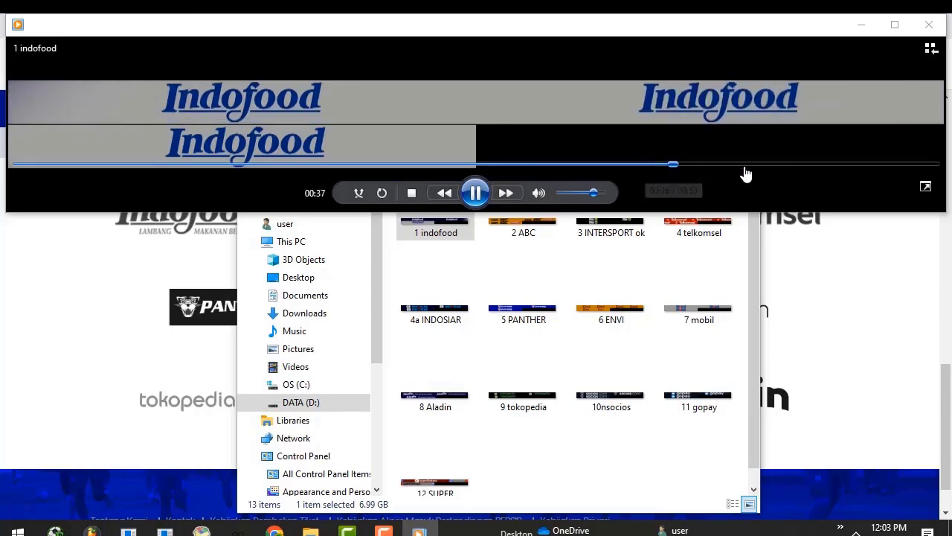
{"action": "left_click", "coordinate": [772, 165]}
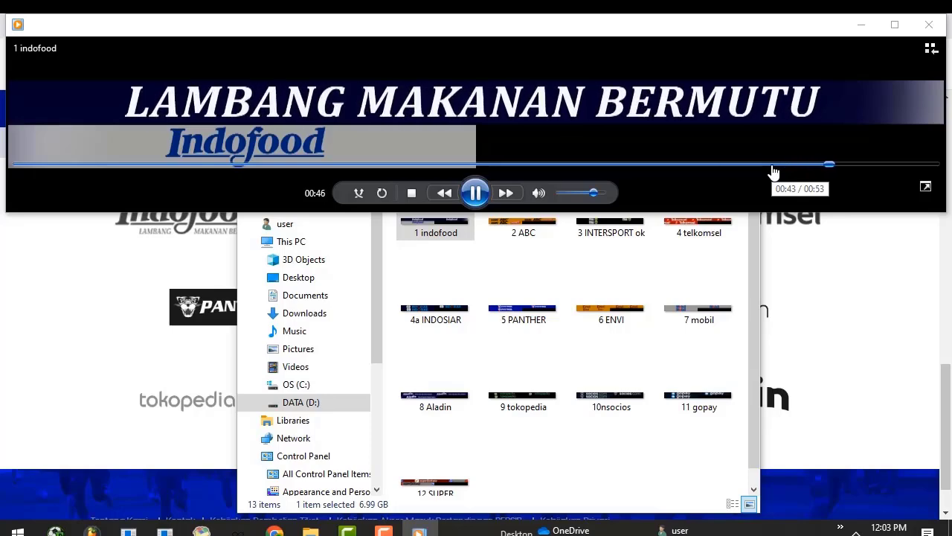
{"action": "left_click", "coordinate": [939, 31]}
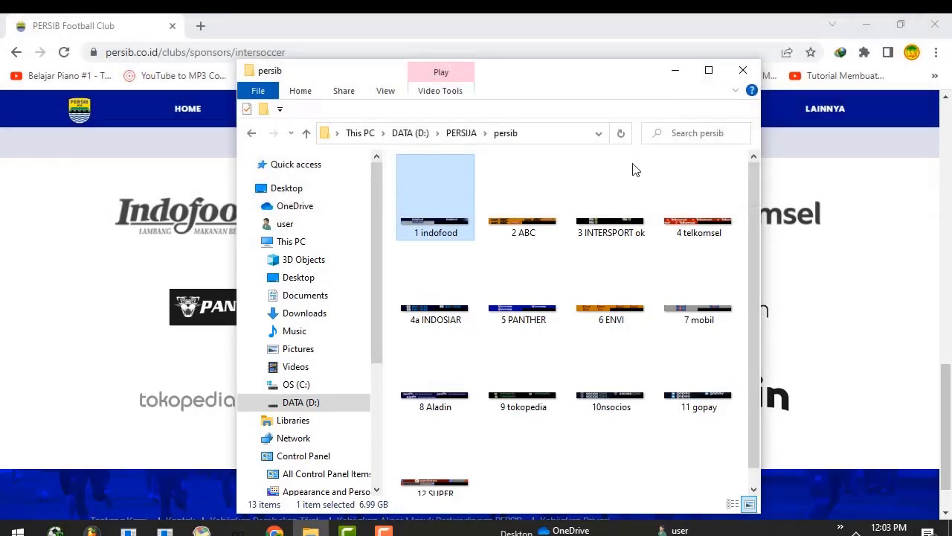
{"action": "double_click", "coordinate": [537, 236]}
{"action": "right_click", "coordinate": [531, 239]}
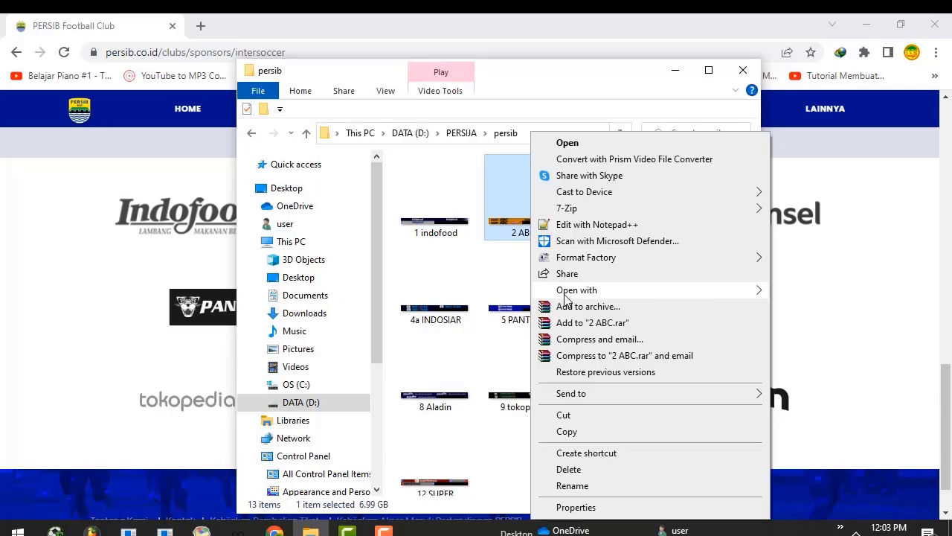
{"action": "mouse_move", "coordinate": [563, 288]}
{"action": "left_click", "coordinate": [394, 374]}
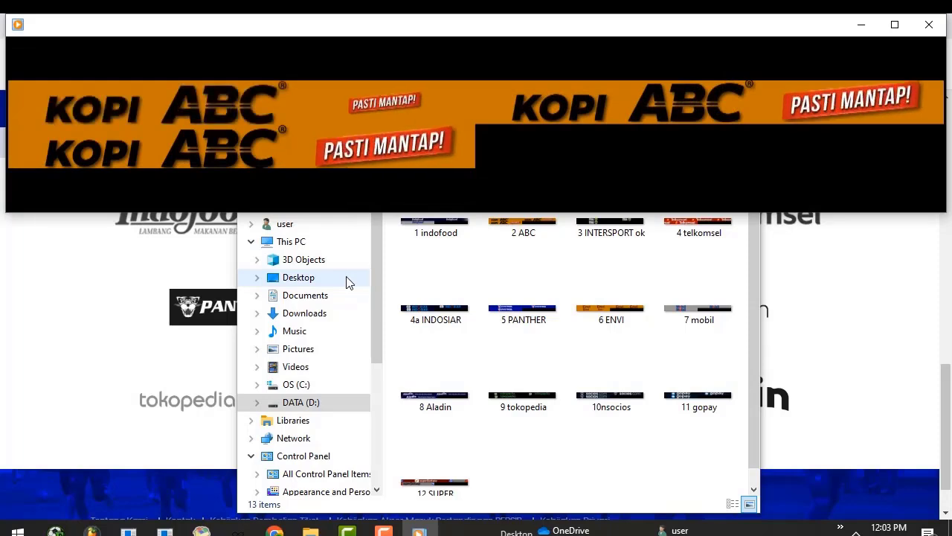
{"action": "mouse_move", "coordinate": [304, 173]}
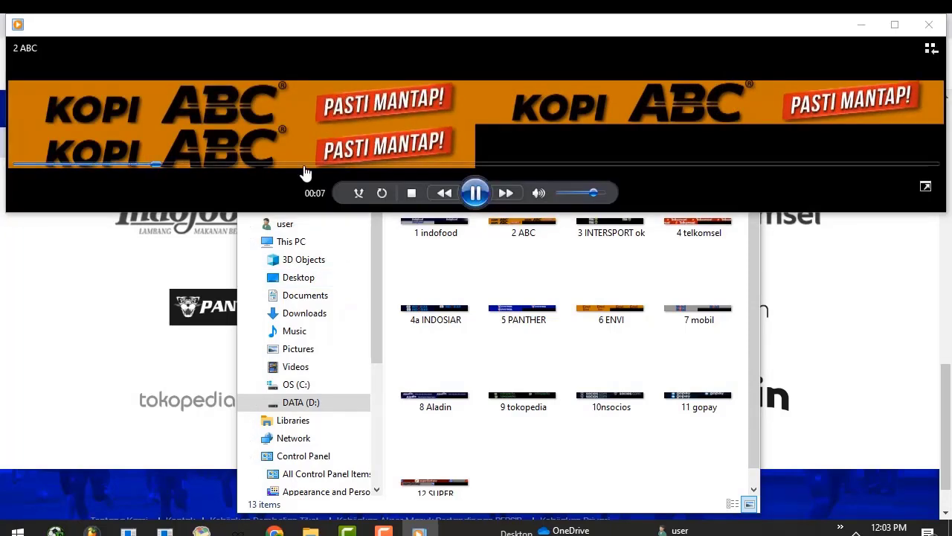
{"action": "left_click_drag", "start_coordinate": [304, 167], "coordinate": [573, 166]}
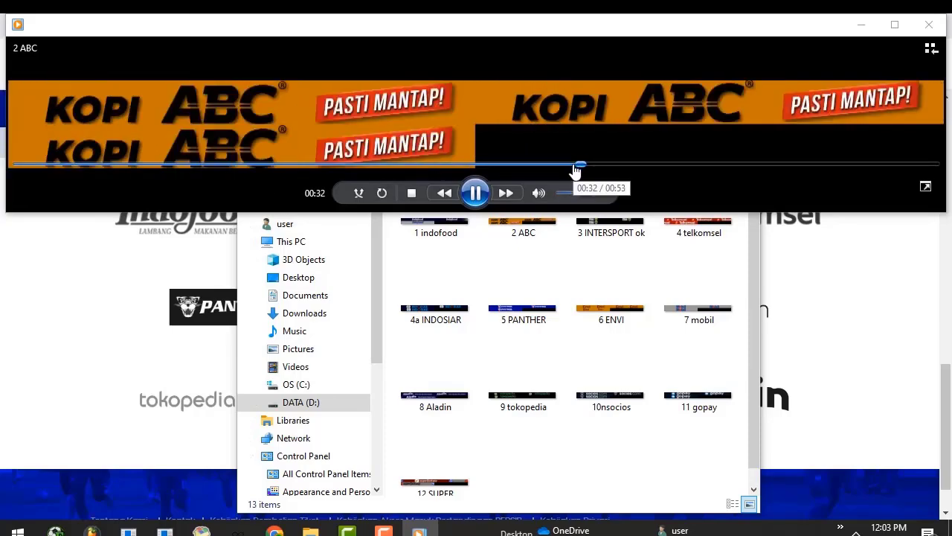
{"action": "left_click", "coordinate": [735, 165]}
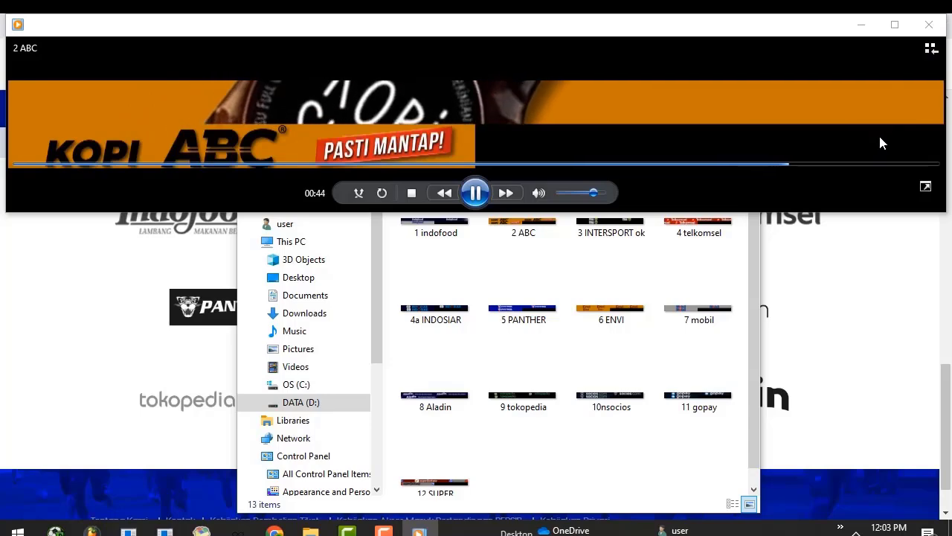
{"action": "left_click", "coordinate": [928, 26]}
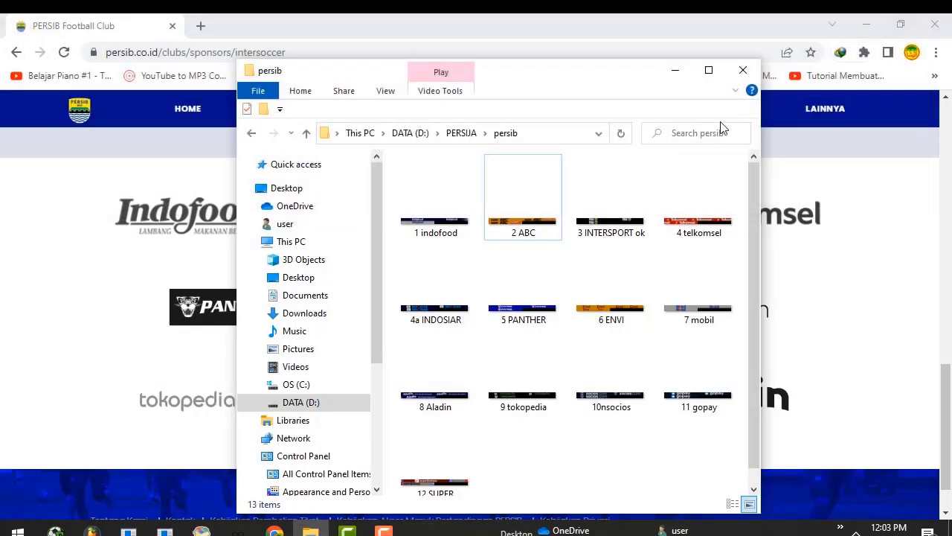
{"action": "right_click", "coordinate": [690, 235]}
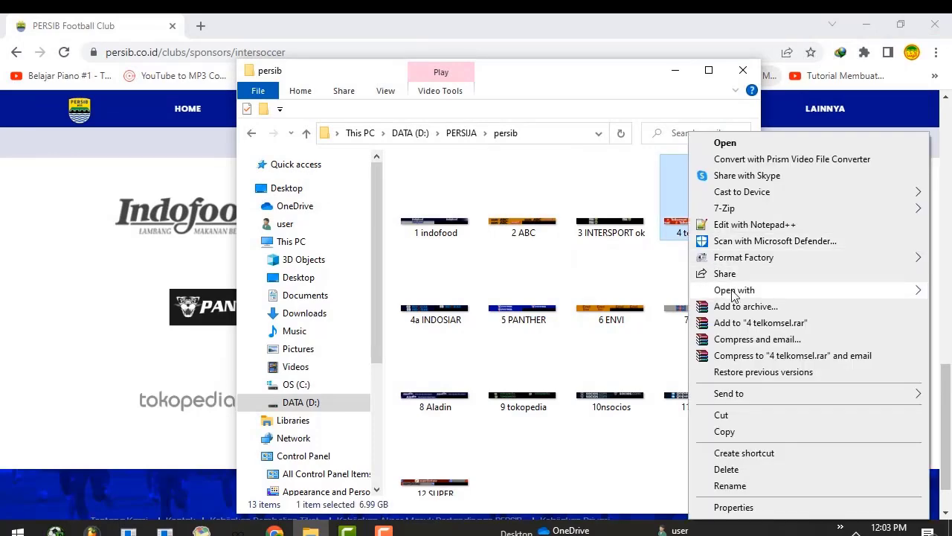
{"action": "mouse_move", "coordinate": [725, 290]}
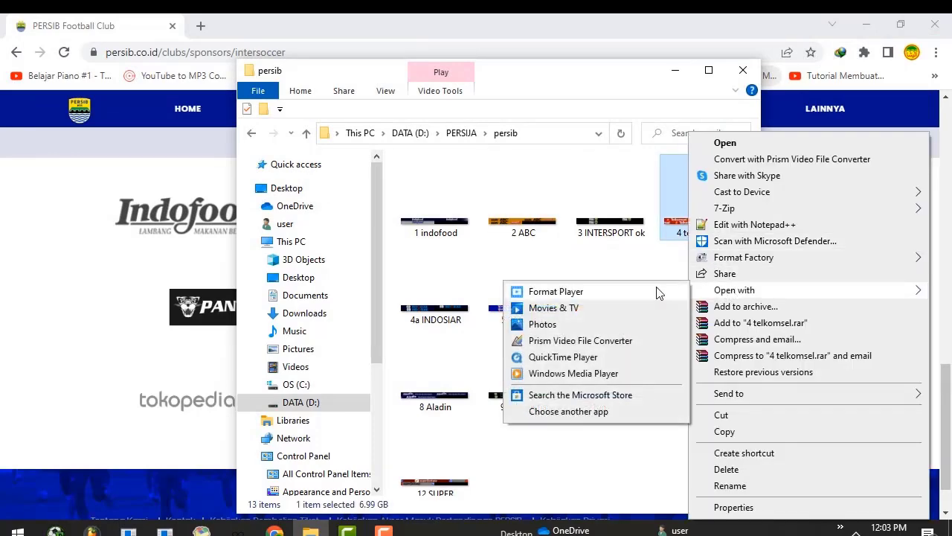
{"action": "left_click", "coordinate": [559, 372]}
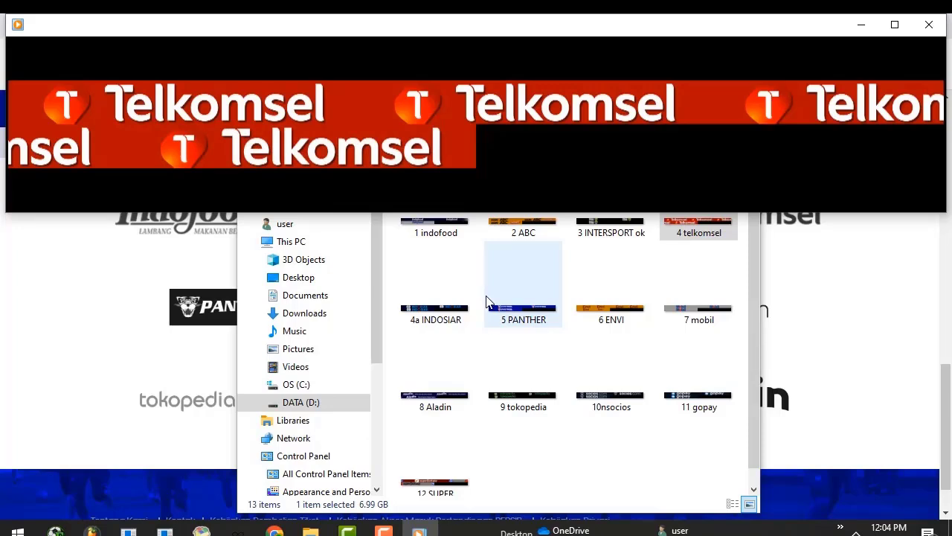
{"action": "mouse_move", "coordinate": [229, 163]}
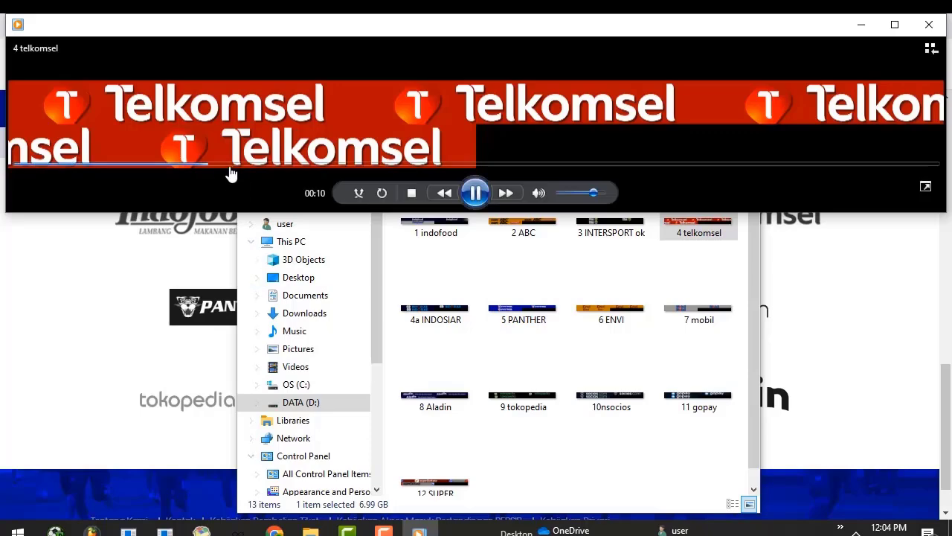
{"action": "left_click", "coordinate": [290, 168]}
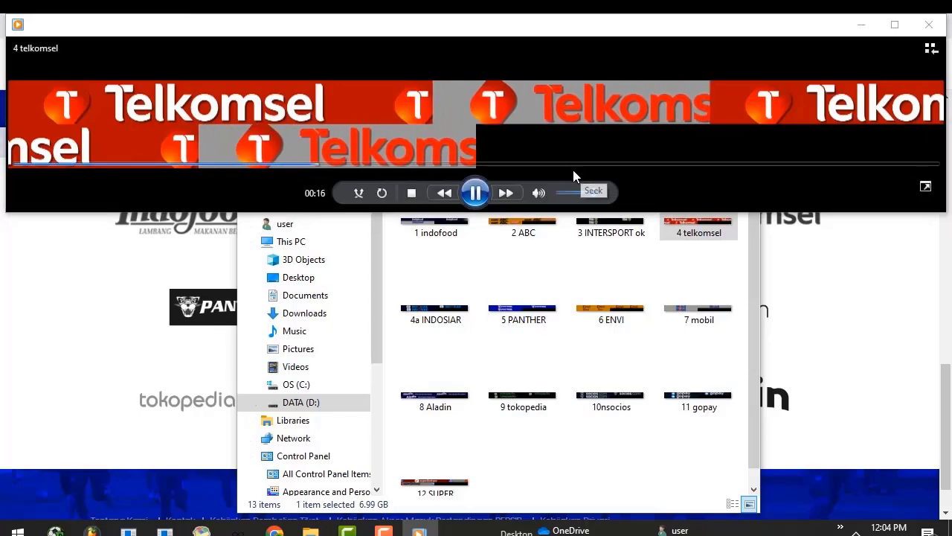
{"action": "left_click", "coordinate": [929, 24]}
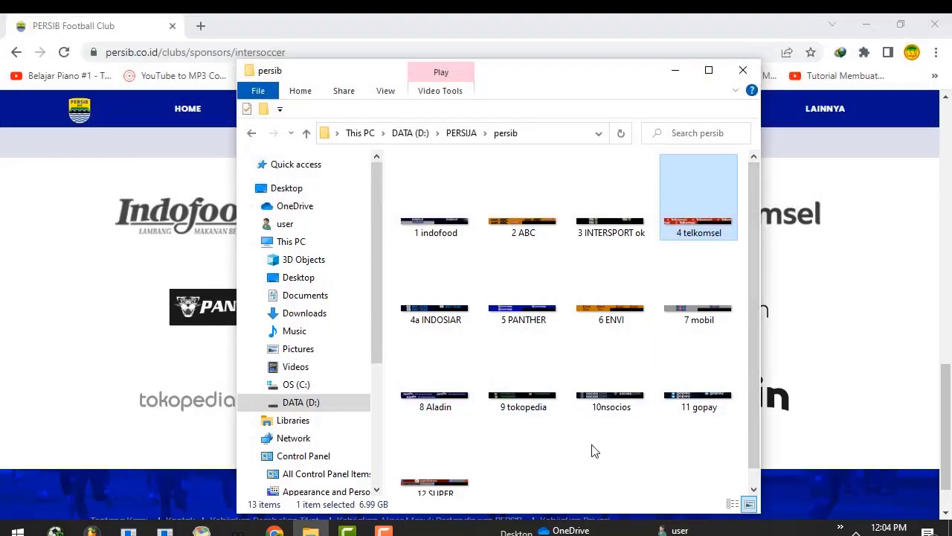
{"action": "left_click", "coordinate": [619, 455]}
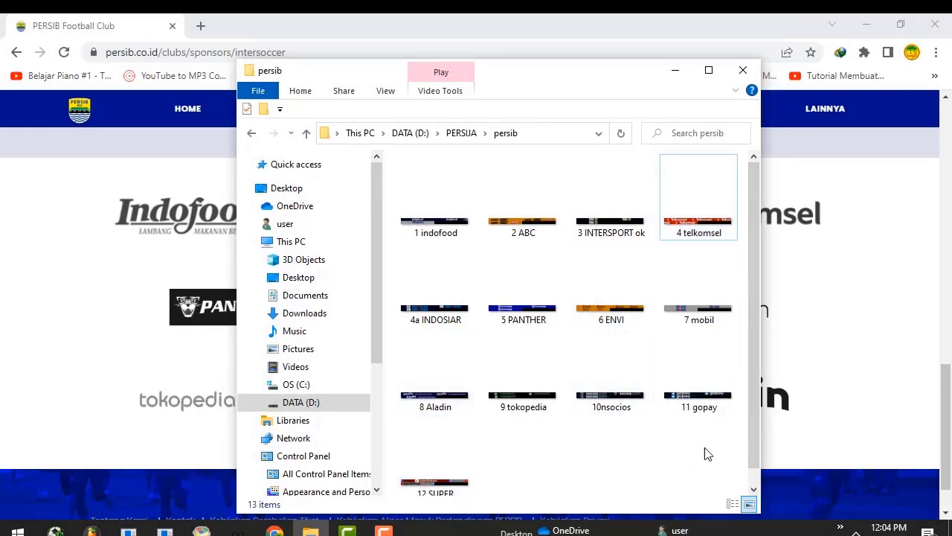